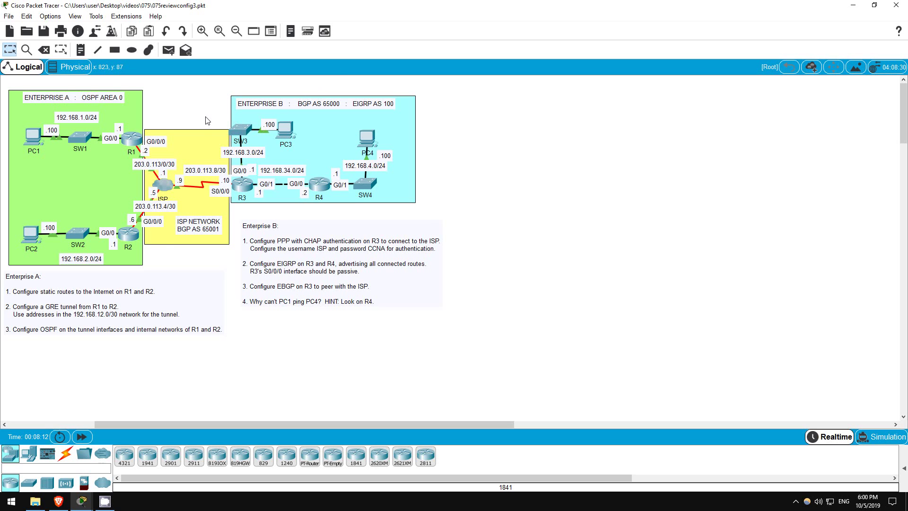
Step: On R1, enter global configuration and add ip route 0.0.0.0 0.0.0.0 g0/0/0
drag(206, 120, 145, 269)
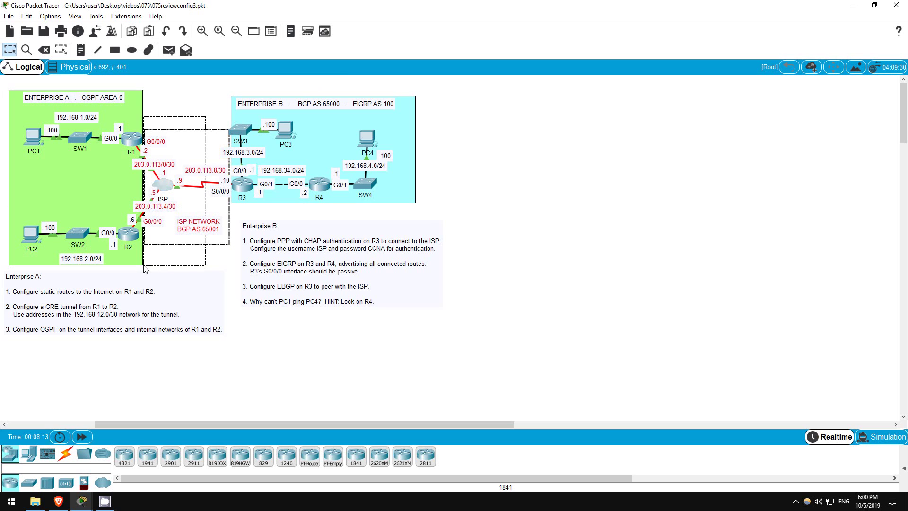
click(215, 86)
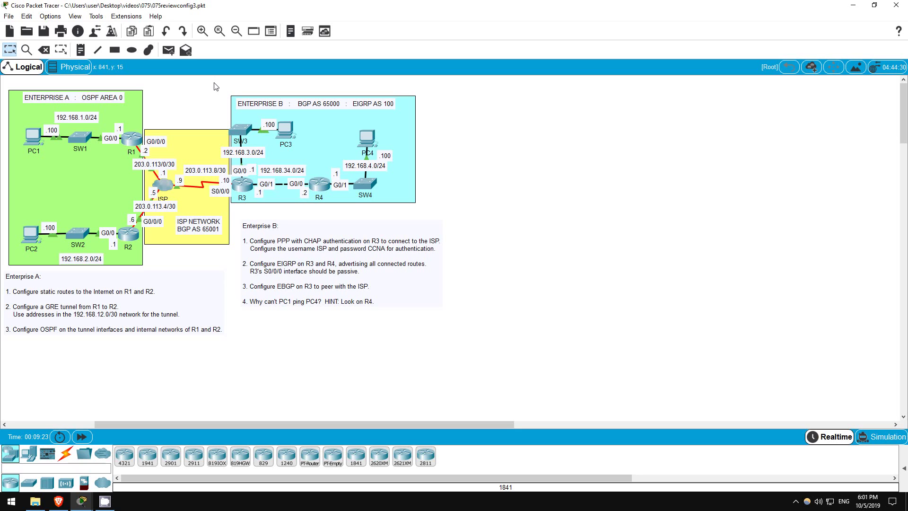
click(142, 140)
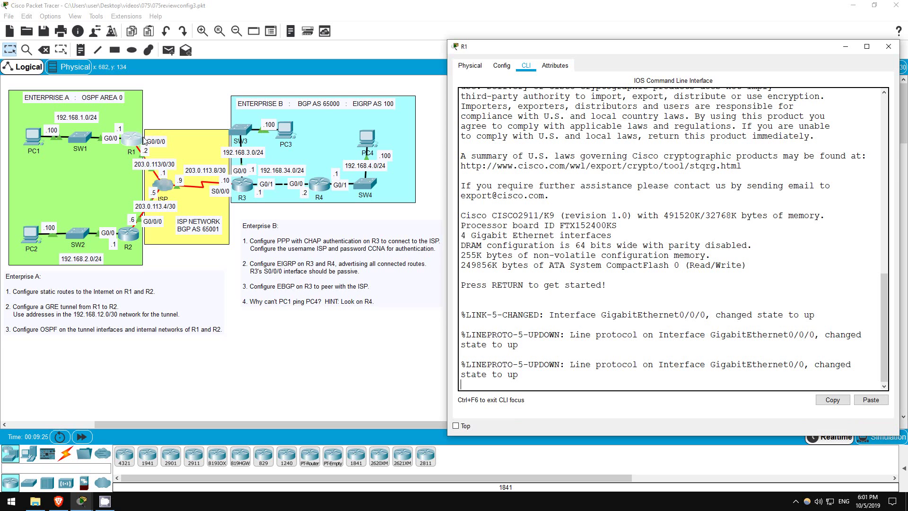
key(Return)
key(Return)
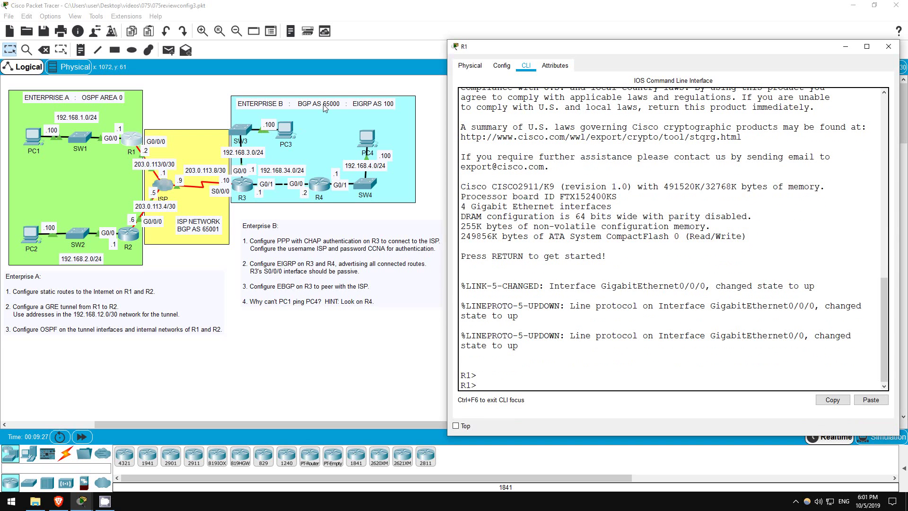
text(en)
key(Return)
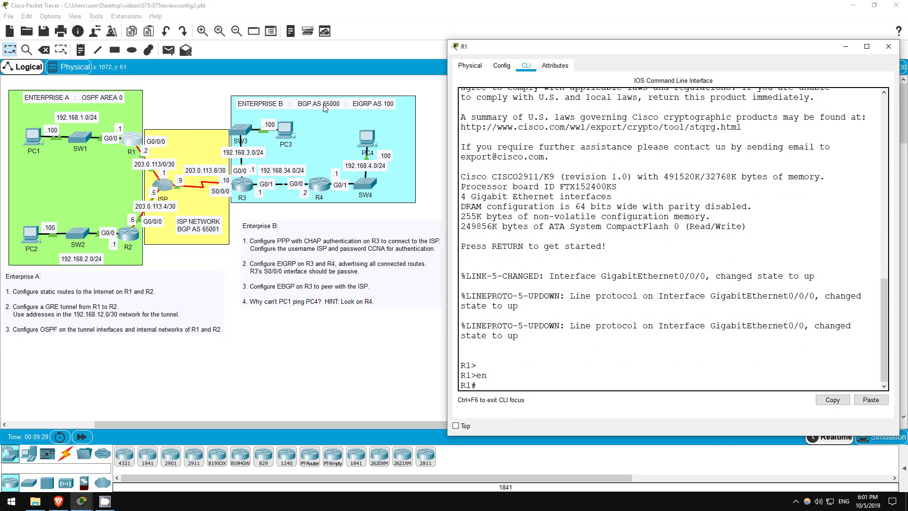
text(conf t)
key(Return)
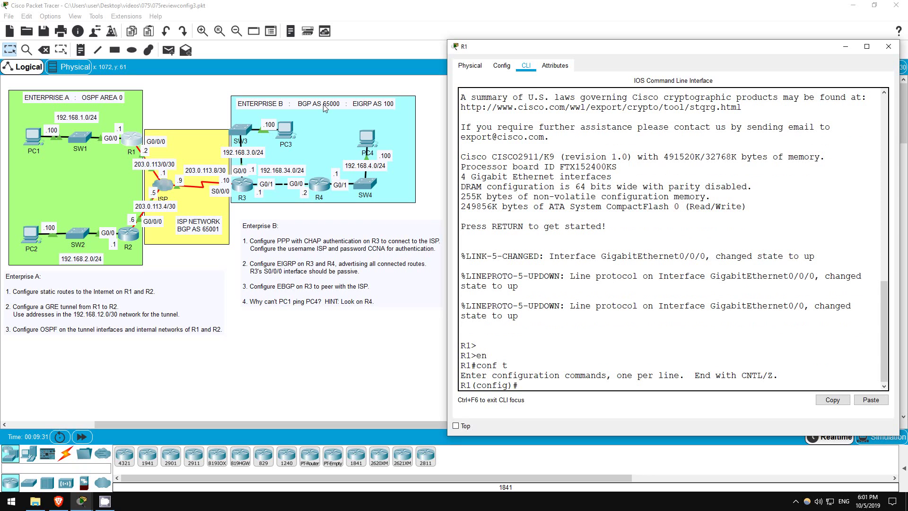
text(ip route 0.0.0.0 0.0.0.0 ?)
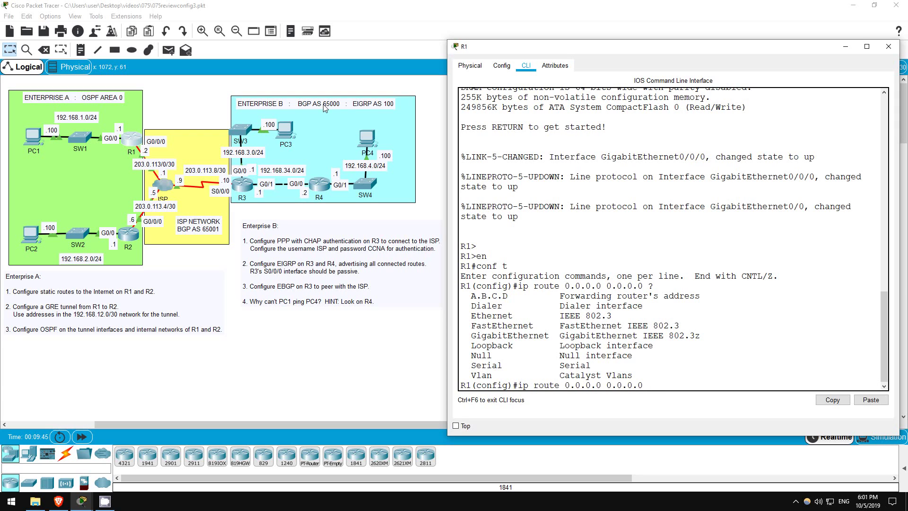
text(g0/0/0)
key(Return)
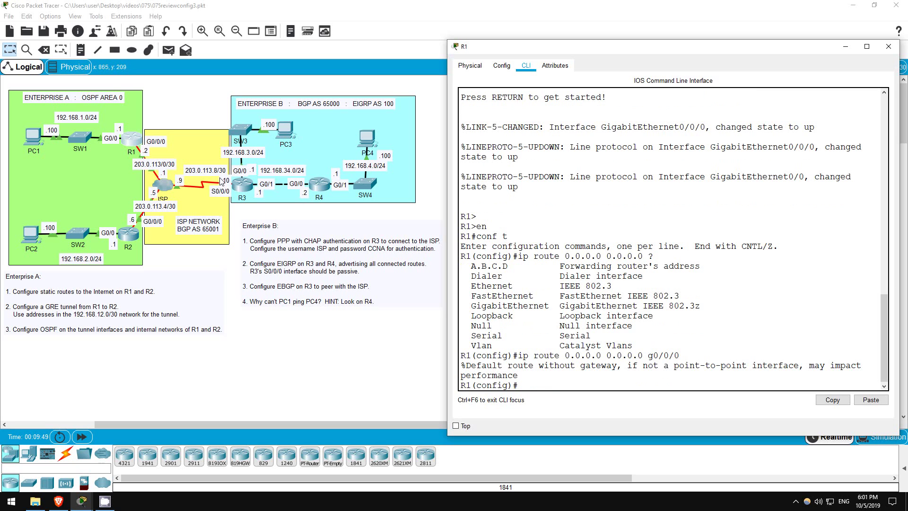
Step: On R2, enter global configuration and add ip route 0.0.0.0 0.0.0.0 g0/0/0
click(132, 235)
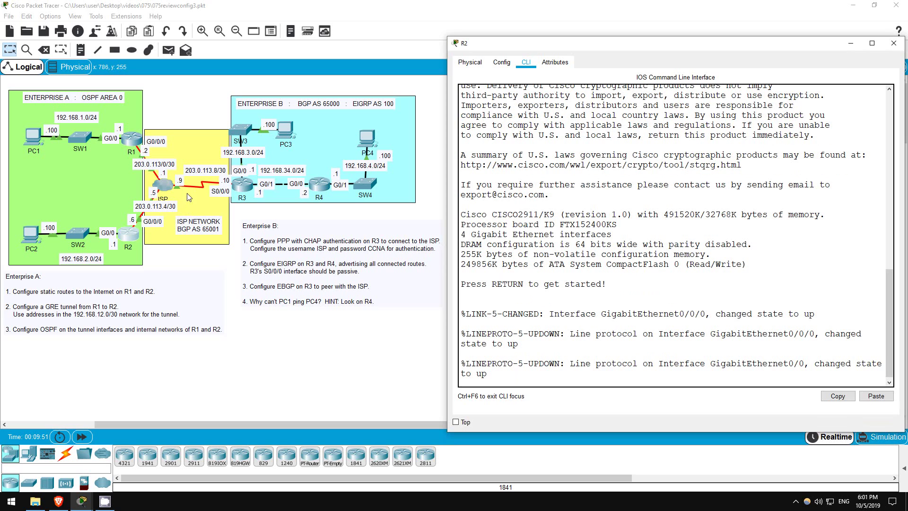
key(Return)
key(Return)
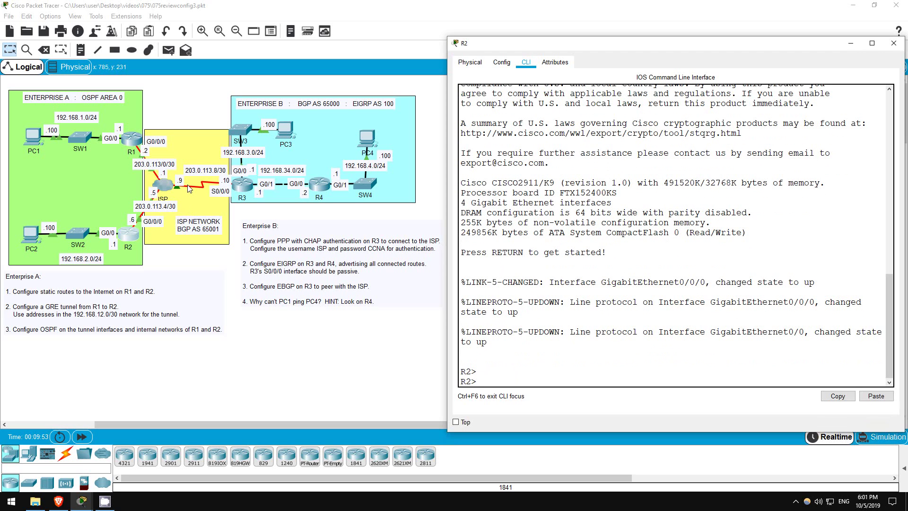
text(en)
key(Return)
text(conf t)
key(Return)
text(ip ro)
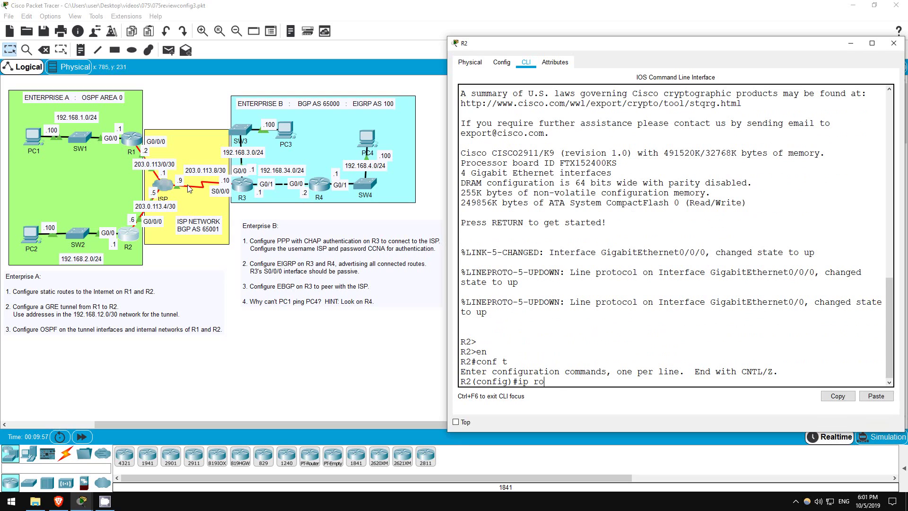
text(ute 0.0.0.0 0.0.0.0 g0/0/0)
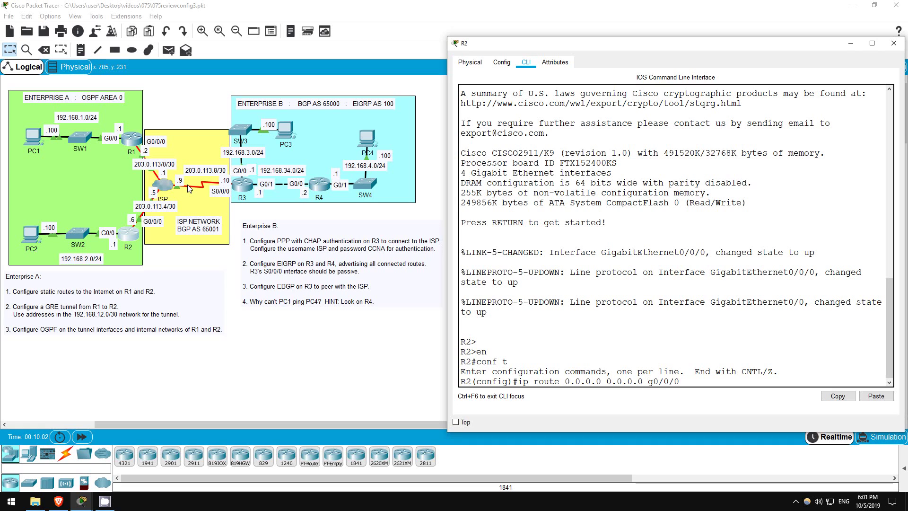
key(Return)
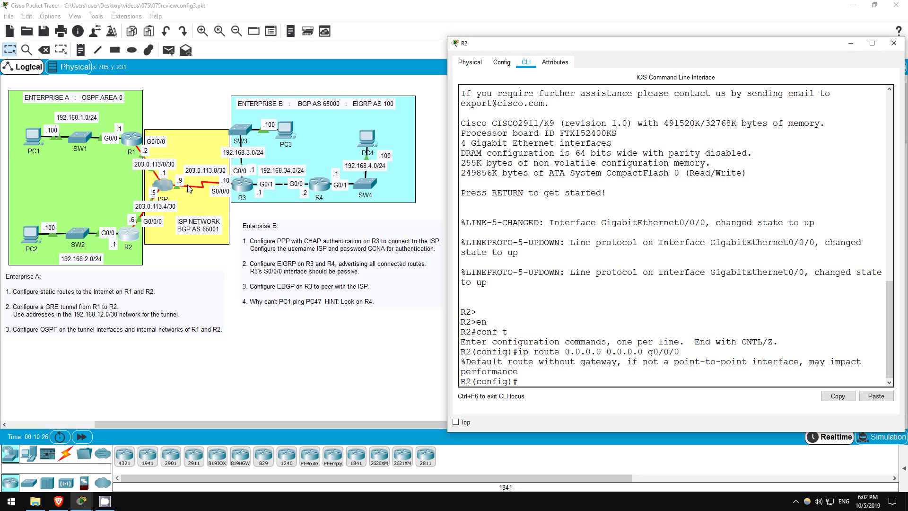
Step: Create Tunnel0 on R2 with G0/0/0 as its tunnel source
text(int t0)
key(Return)
key(Return)
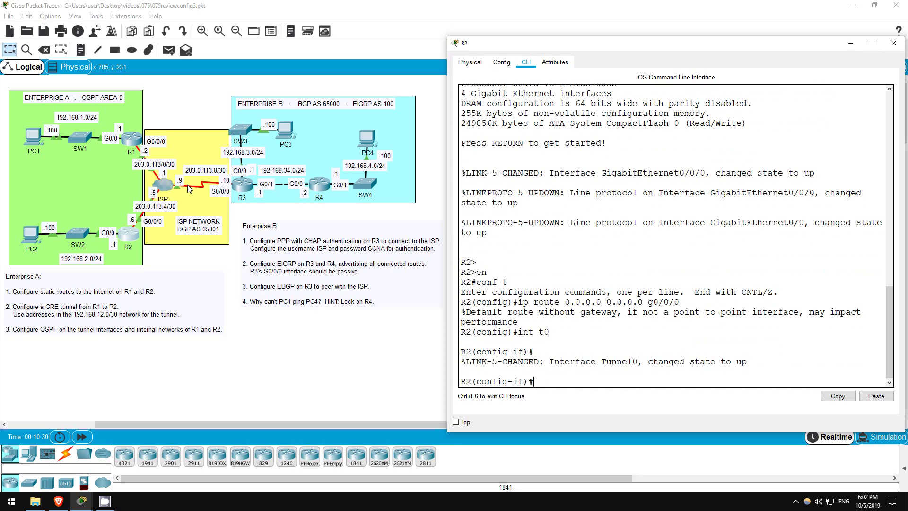
text(tunn)
key(Tab)
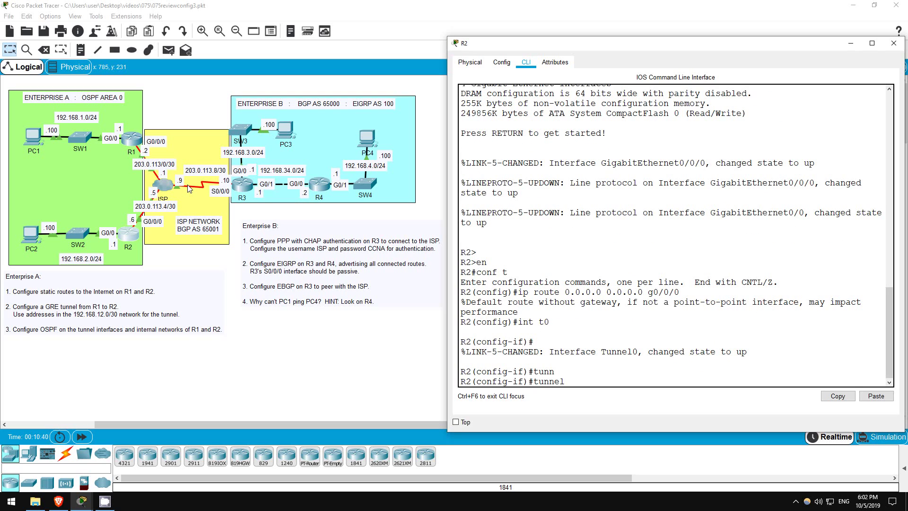
text(so)
key(Tab)
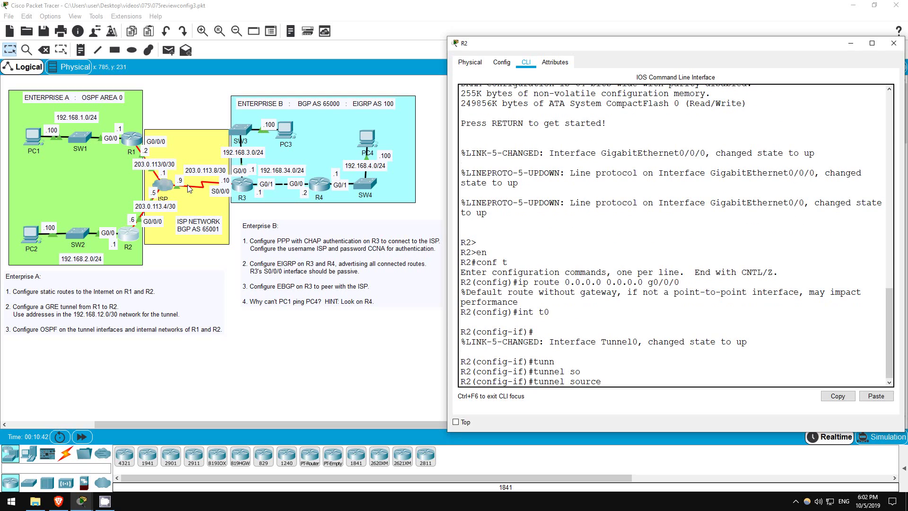
text(?g0/0/0)
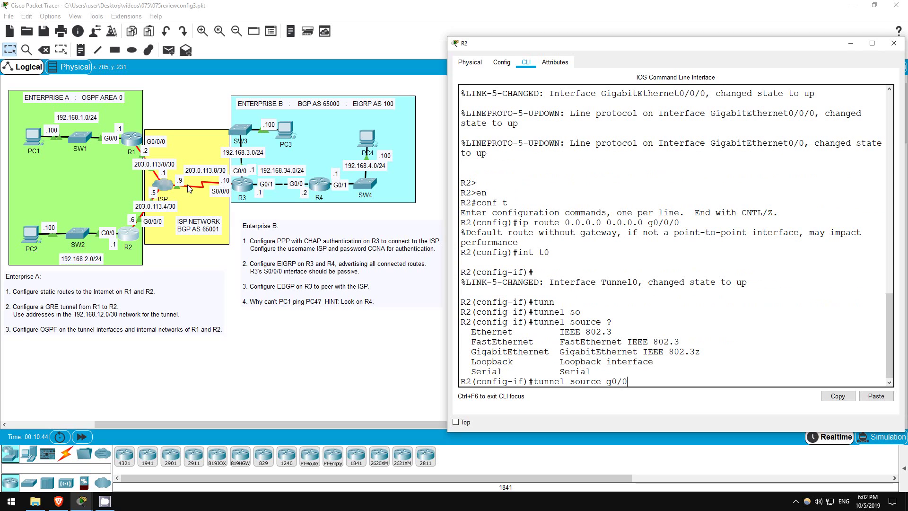
key(Return)
Step: Set R2's Tunnel0 destination to 203.0.113.2
text(tun)
key(Tab)
text(dest)
key(Tab)
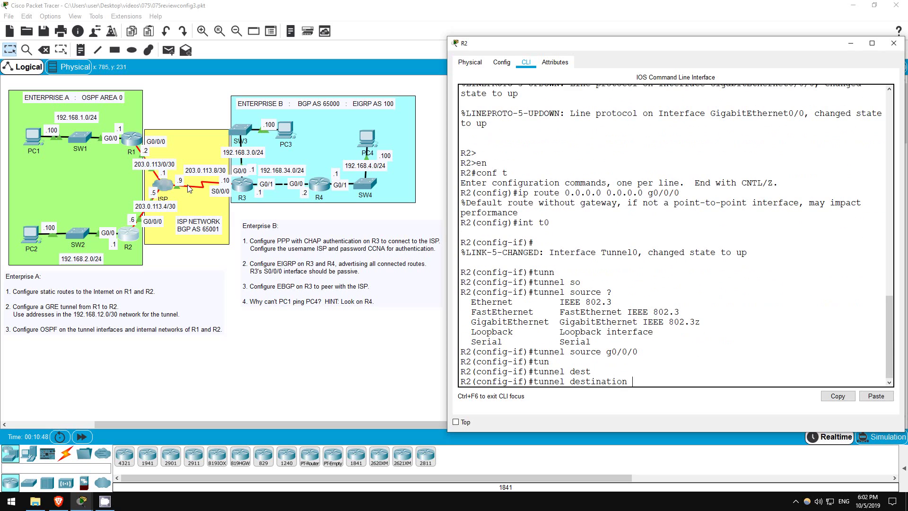
text(203.0.113.2)
key(Return)
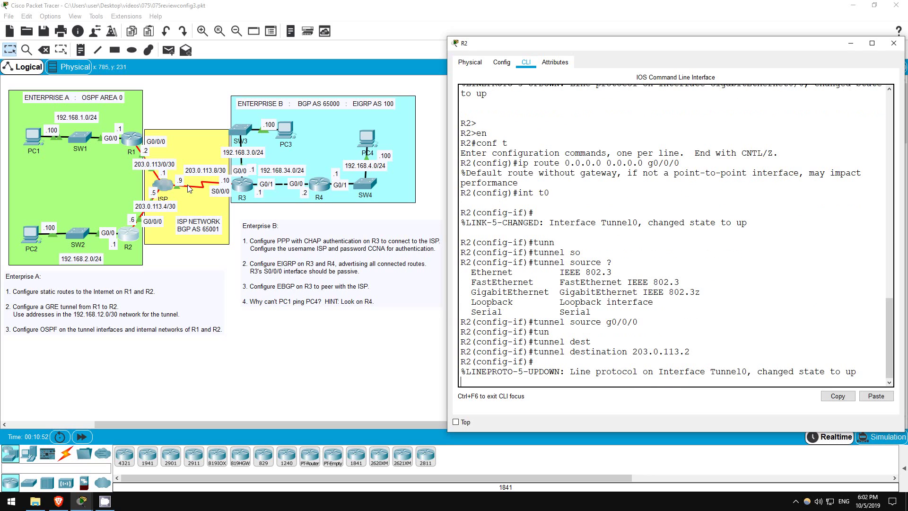
key(Return)
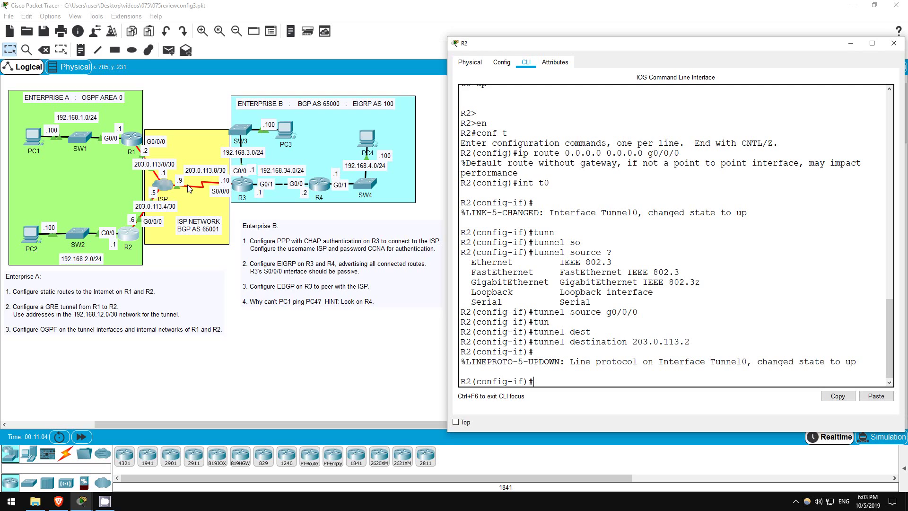
Step: Assign 192.168.12.2 255.255.255.252 to R2's Tunnel0 and leave the interface
text(ip add)
key(Tab)
text(192.16)
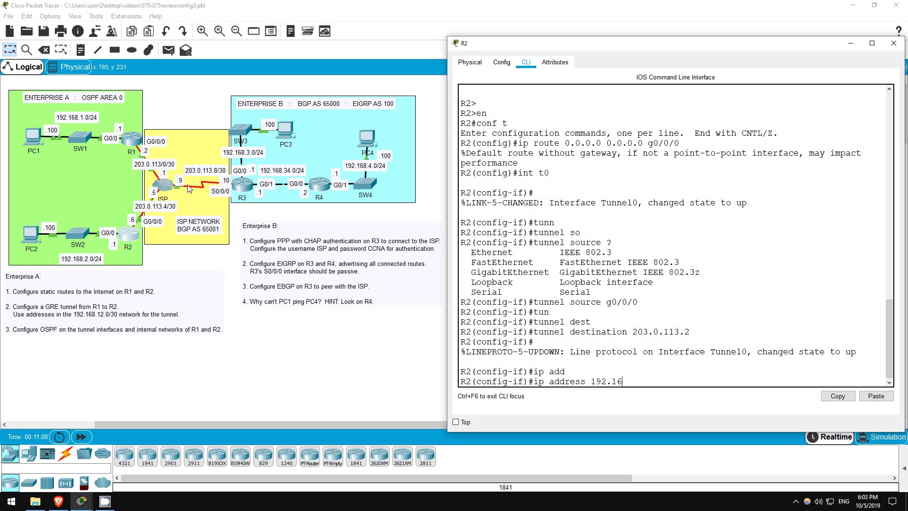
text(8.12.2 )
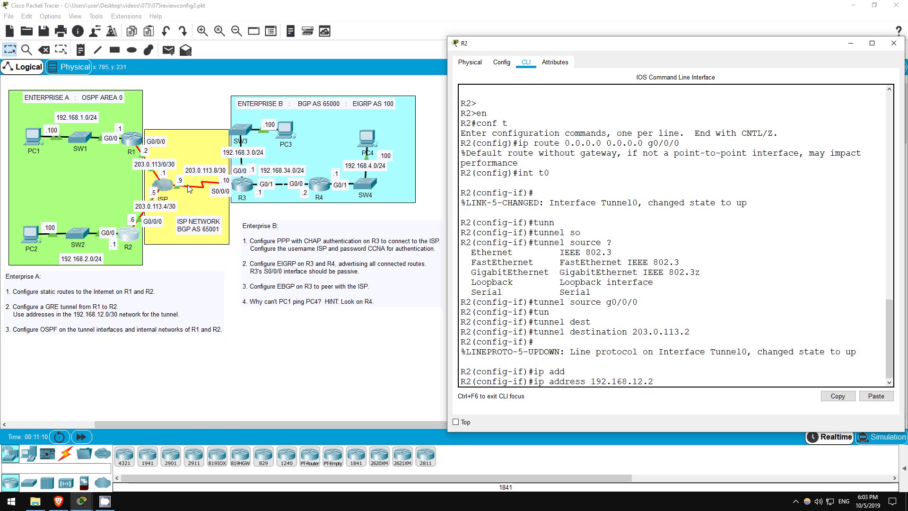
text(255.255.255.252)
key(Return)
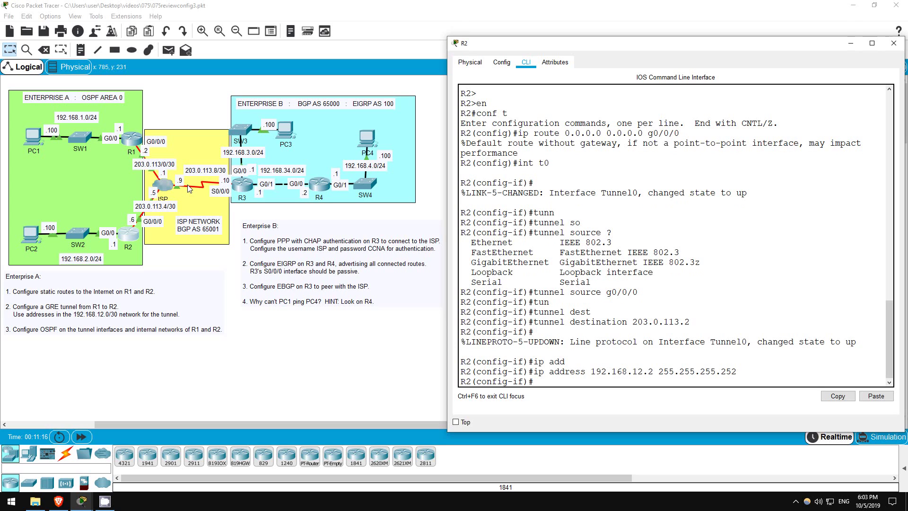
text(exit)
key(Return)
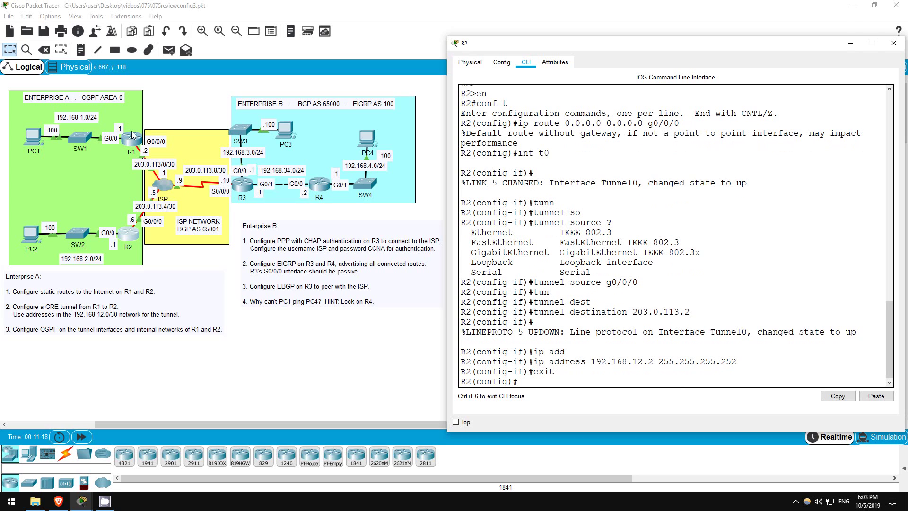
Step: Back on R1, create Tunnel0 with G0/0/0 as its tunnel source
click(133, 137)
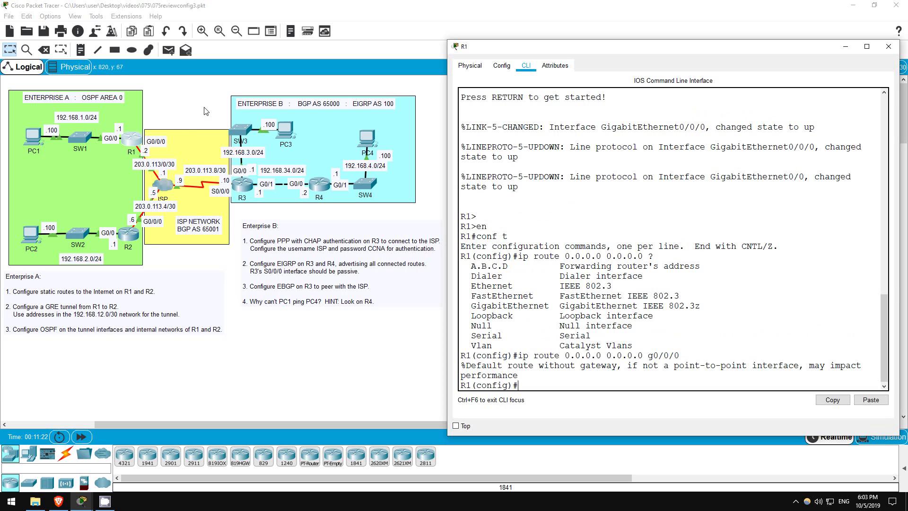
text(int t0)
key(Return)
text(tun)
key(Tab)
text(source g0/0/0)
key(Return)
Step: Set R1's Tunnel0 destination to 203.0.113.6
text(tun)
key(Tab)
text(dest)
key(Tab)
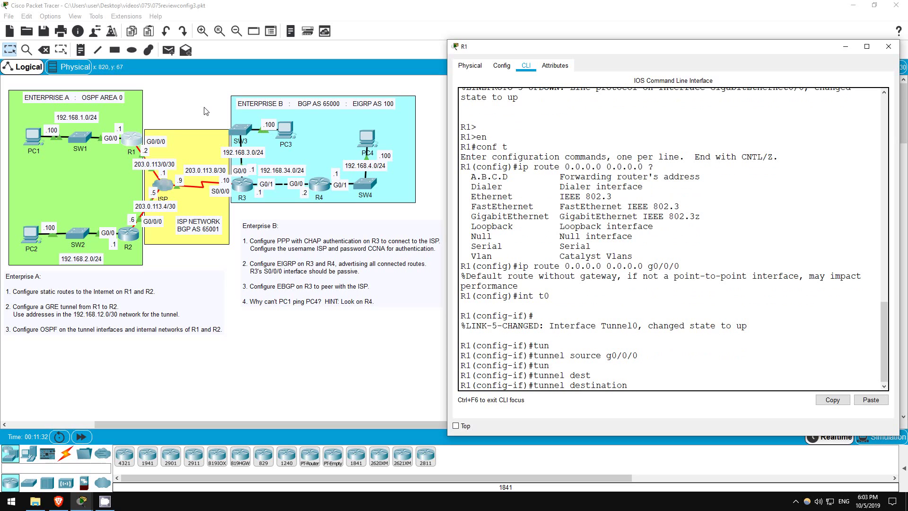
text(203.0.113.6)
key(Return)
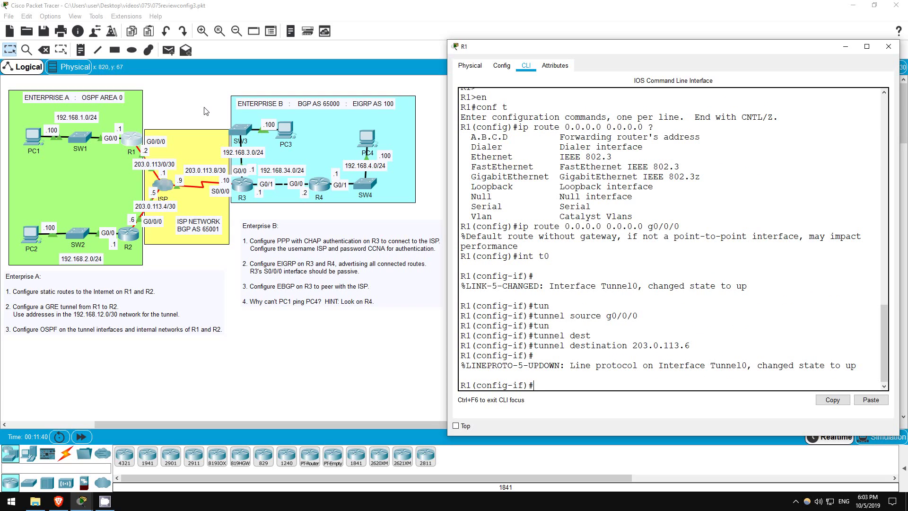
Step: Assign 192.168.12.1 255.255.255.252 to R1's Tunnel0 and leave the interface
text(ip add)
key(Tab)
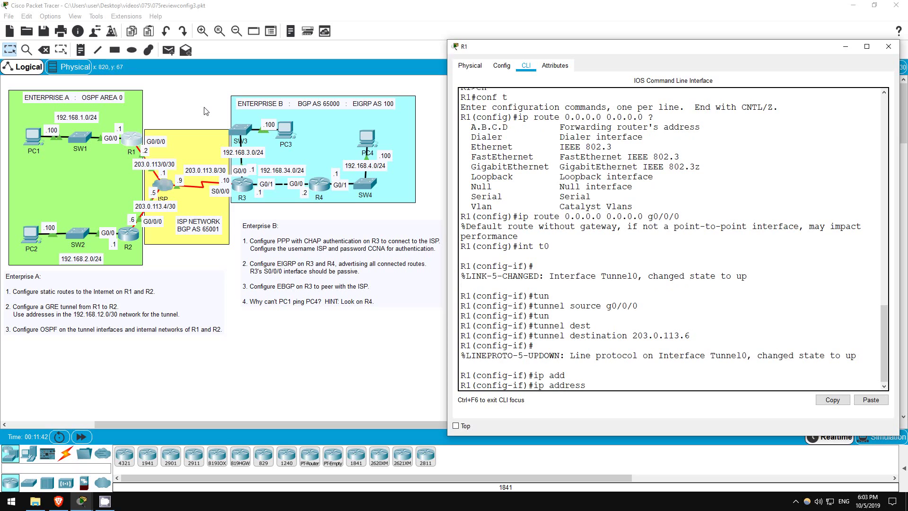
text(192.168.12.1 255.255.255.252)
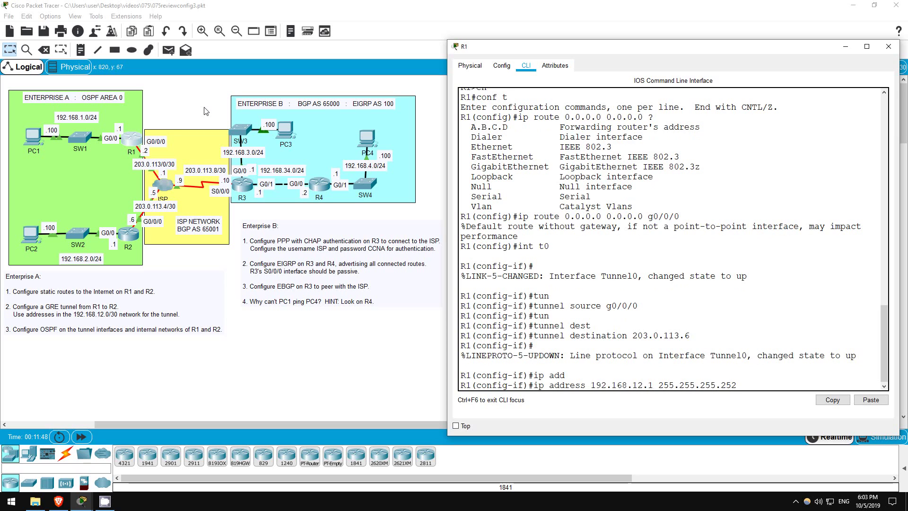
key(Return)
key(Return)
text(exit)
key(Return)
key(Return)
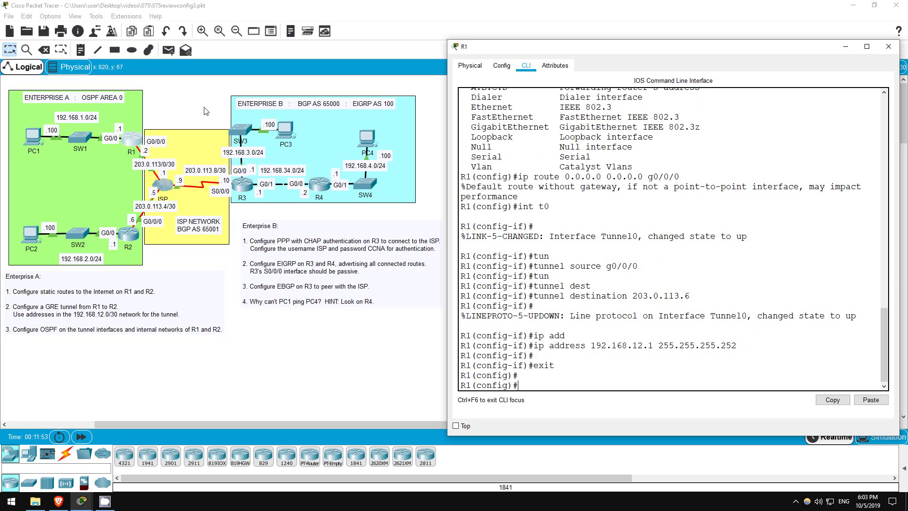
Step: Ping 192.168.12.2 from R1 twice until all five replies succeed
text(do ping 192.168.12.2)
key(Return)
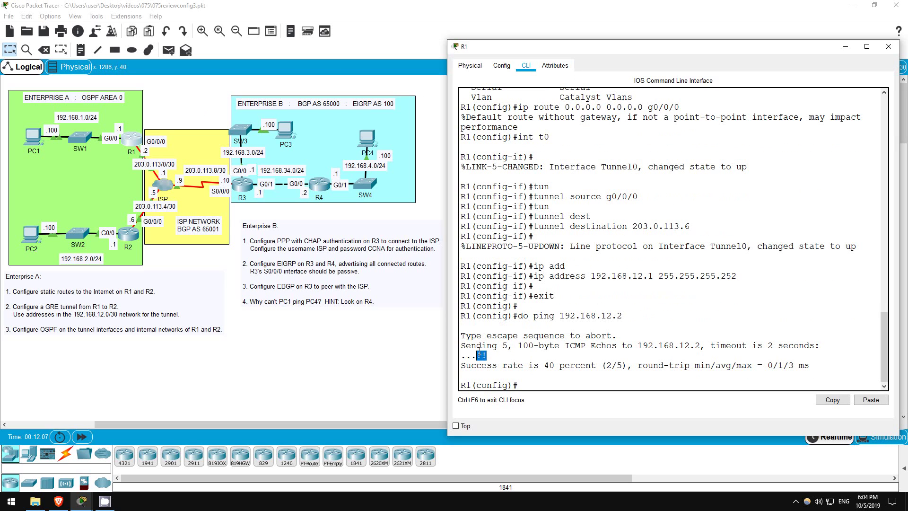
key(Up)
key(Return)
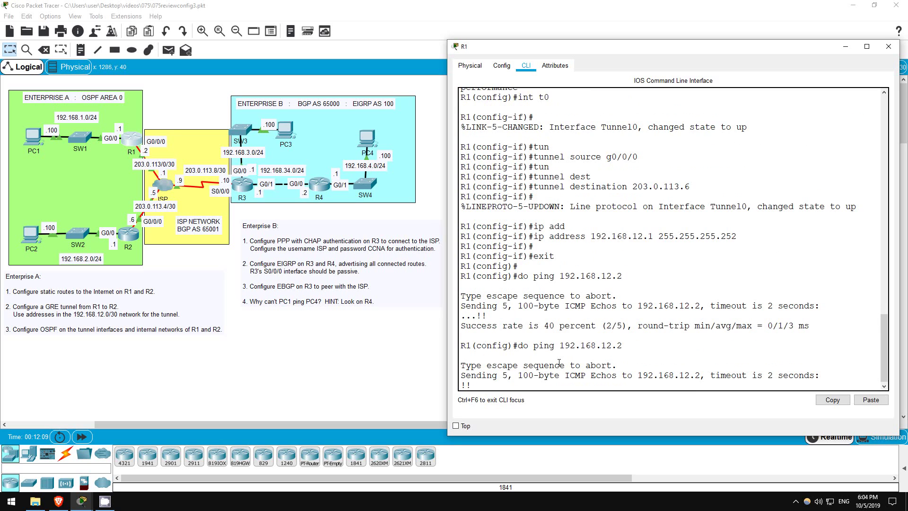
mouse_move(492, 355)
mouse_down()
mouse_move(460, 355)
mouse_move(490, 356)
mouse_up()
click(563, 384)
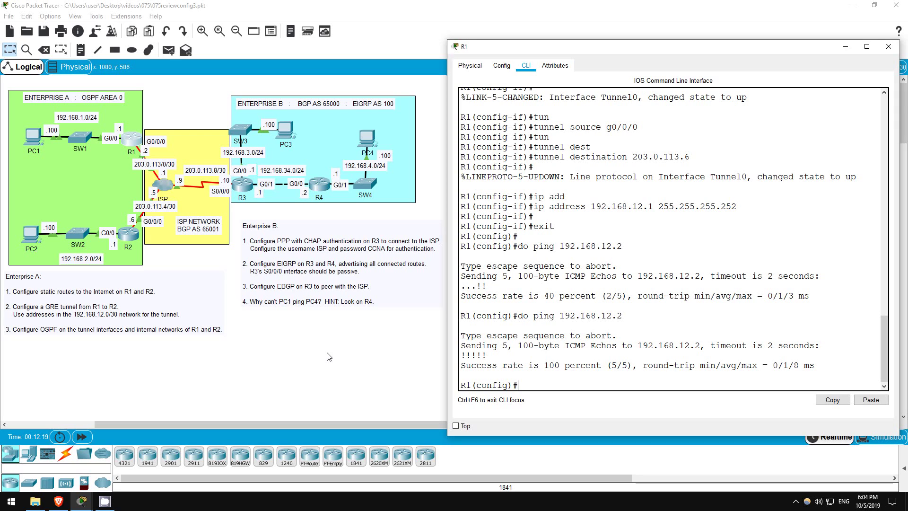
Step: Start router ospf 1 on R1 with networks 192.168.1.0 0.0.0.255 and 192.168.12.0 0.0.0.3 in area 0
text(router ospf 1)
key(Return)
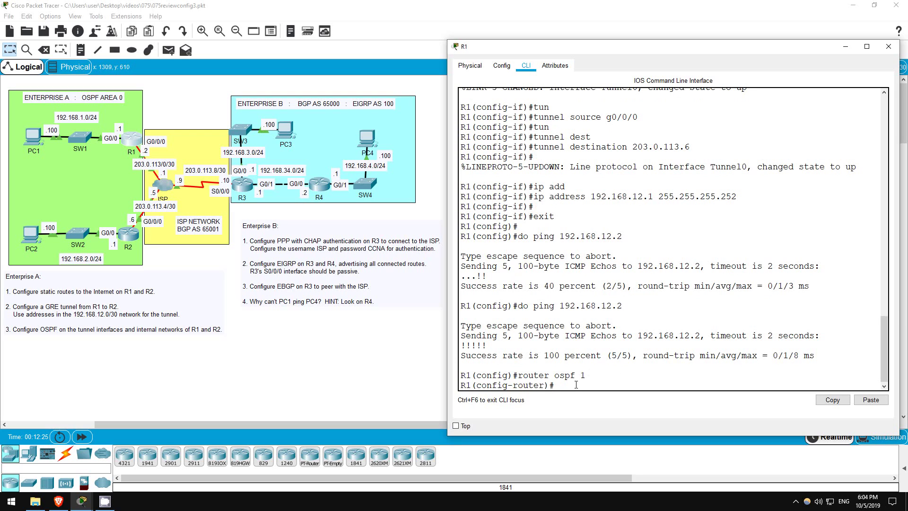
drag(579, 375, 589, 374)
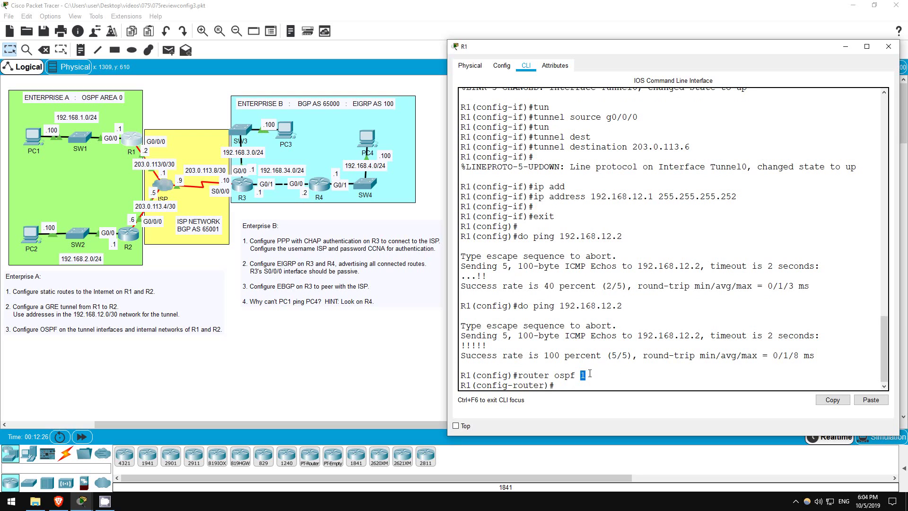
click(559, 385)
text(net 192.168.1.0)
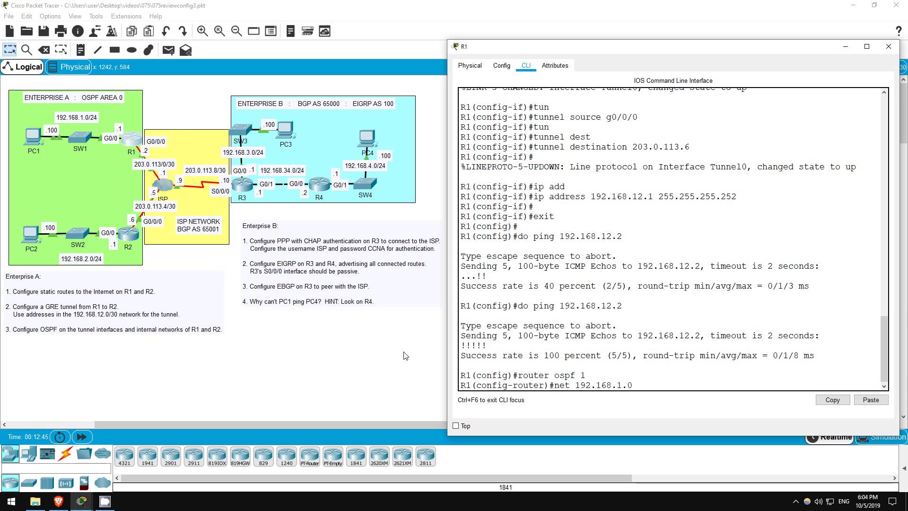
text( 0.0.0.255 area 0)
key(Return)
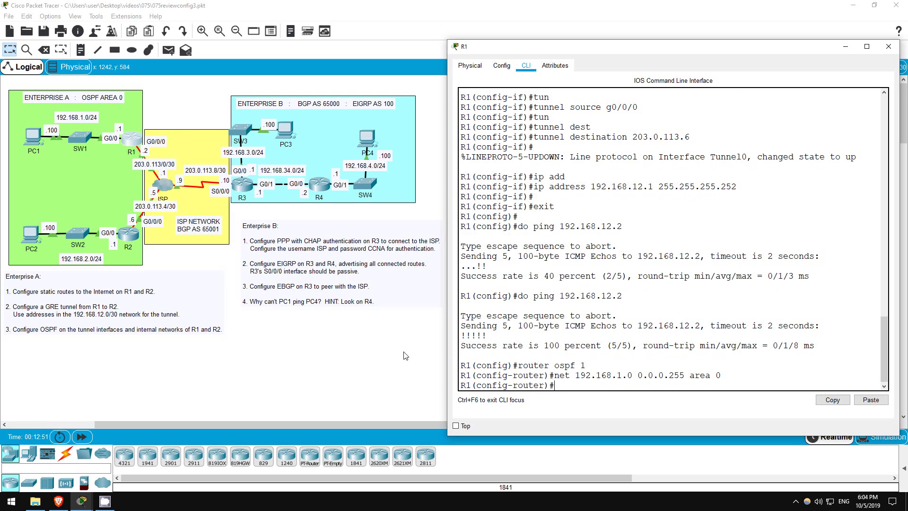
text(net 192.168.12.0 0.0.0.3 area 0)
key(Return)
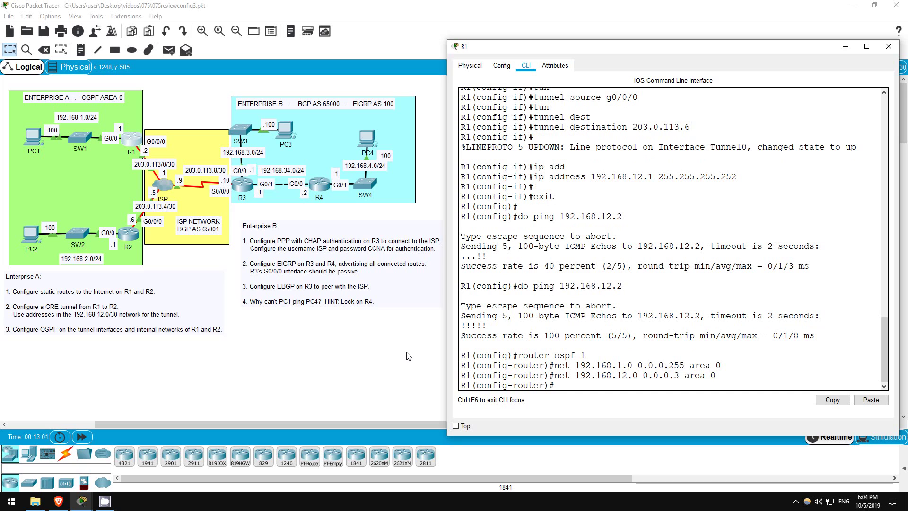
Step: Start router ospf 1 on R2 with networks 192.168.2.0 0.0.0.255 and 192.168.12.0 0.0.0.3 in area 0
click(126, 241)
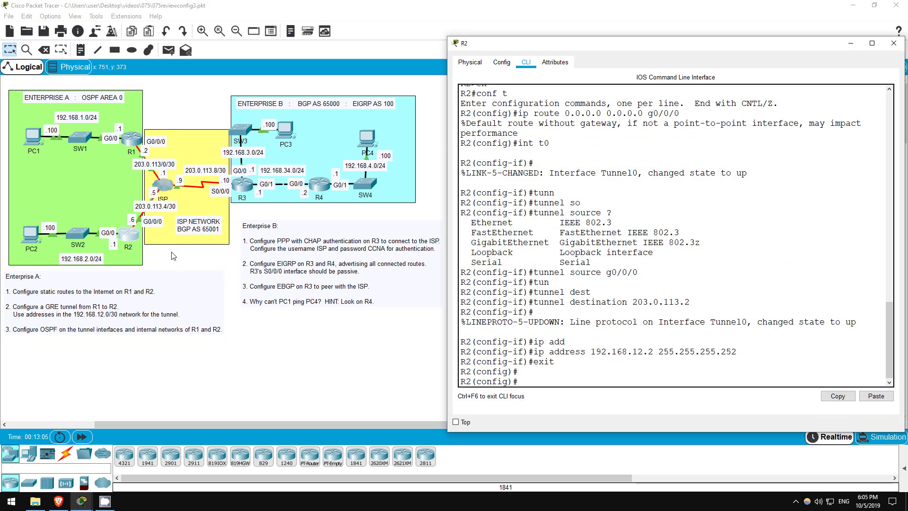
text(router ospf 1)
key(Return)
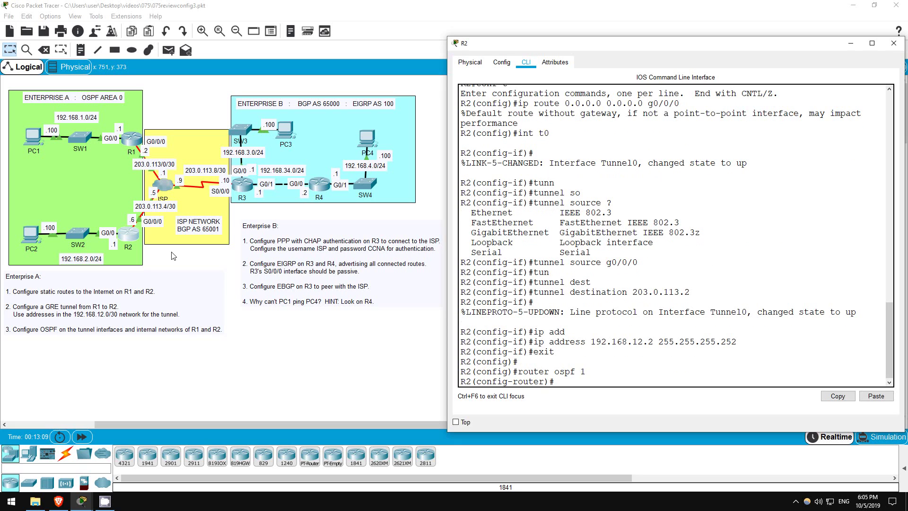
text(net 192.168.2.0 0.0.0.255 area 0)
key(Return)
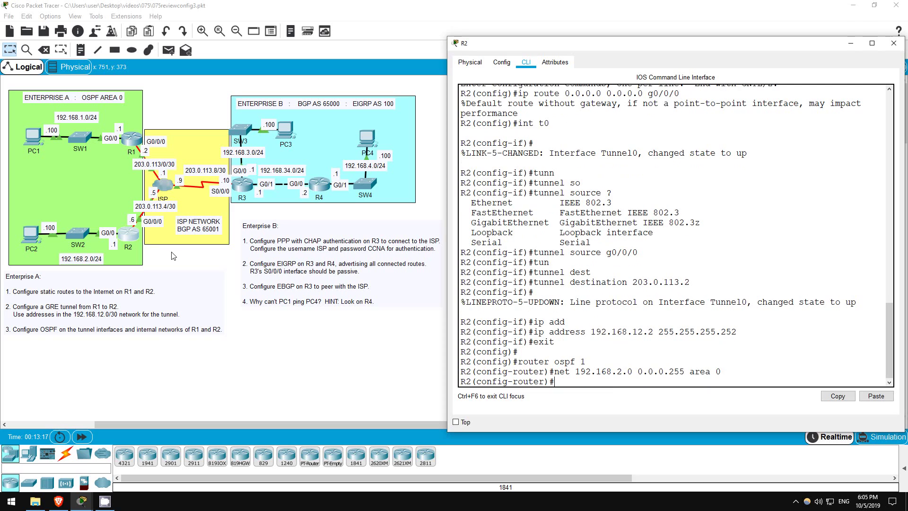
text(net 192.168.12.0 0.0.0.3)
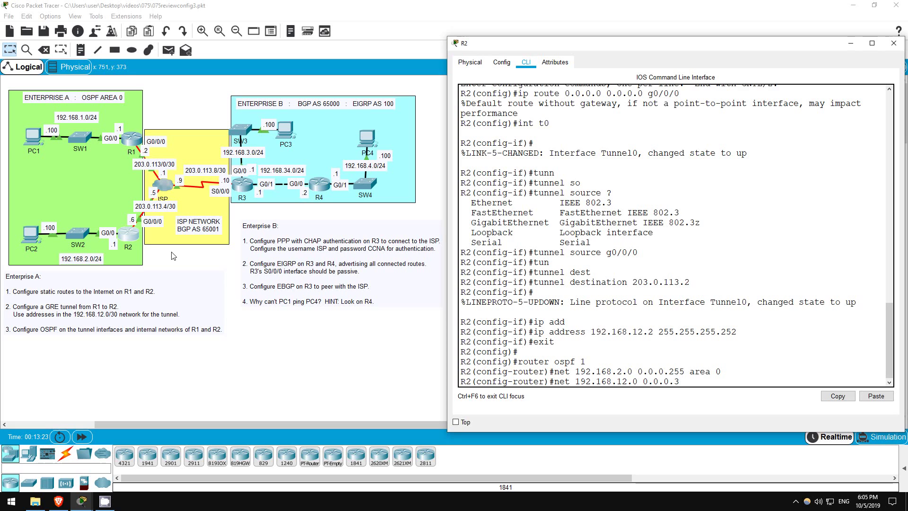
text( area 0)
key(Return)
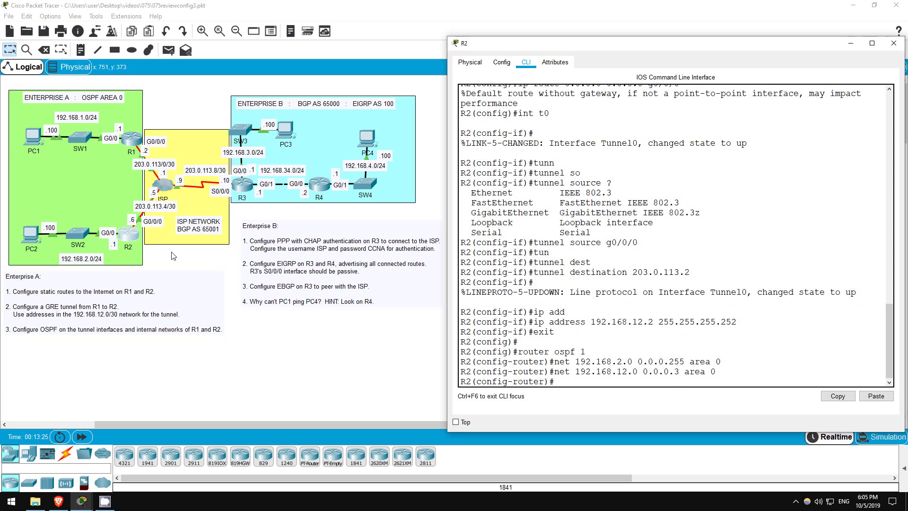
key(Return)
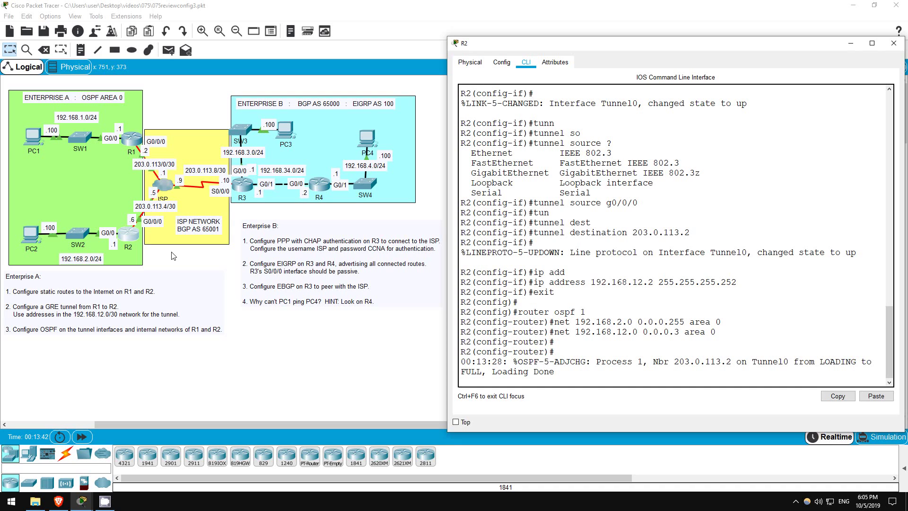
Step: Check R2's routing table for the OSPF-learned 192.168.1.0/24 route via Tunnel0
key(Return)
key(Return)
text(do sh ip route)
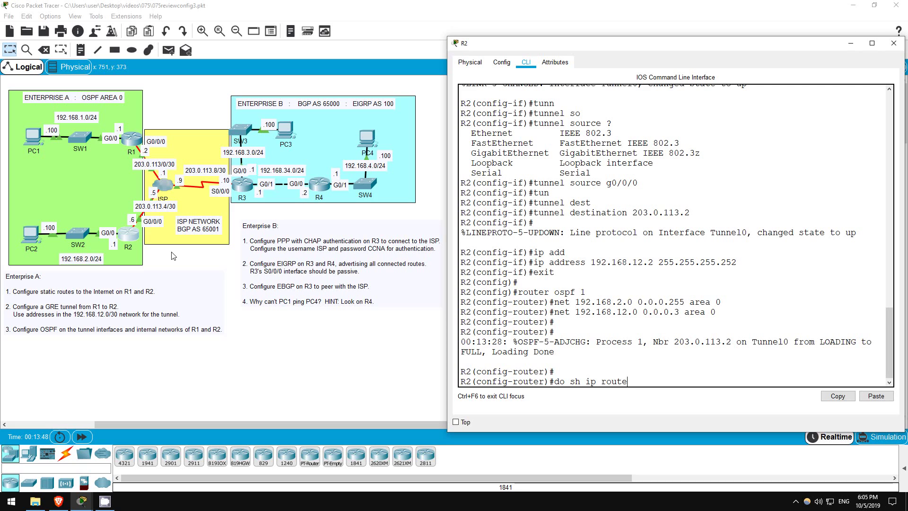
key(Return)
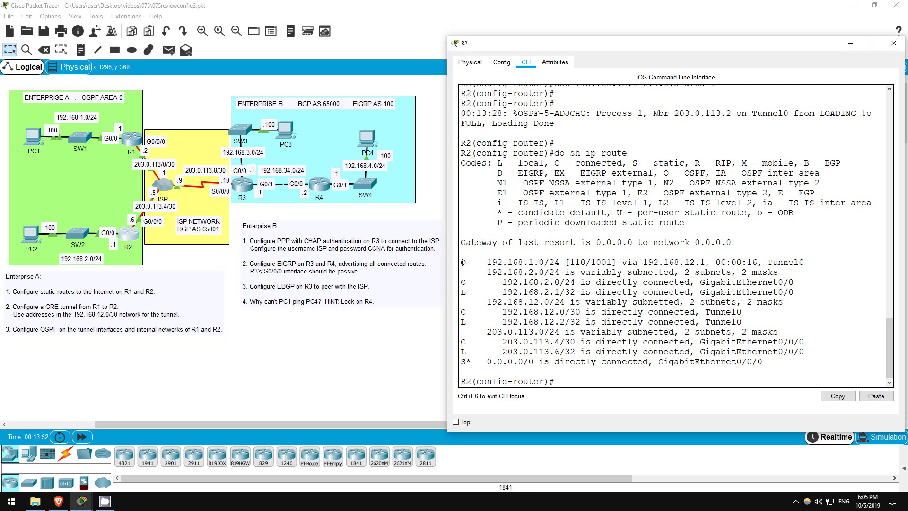
drag(461, 263, 817, 262)
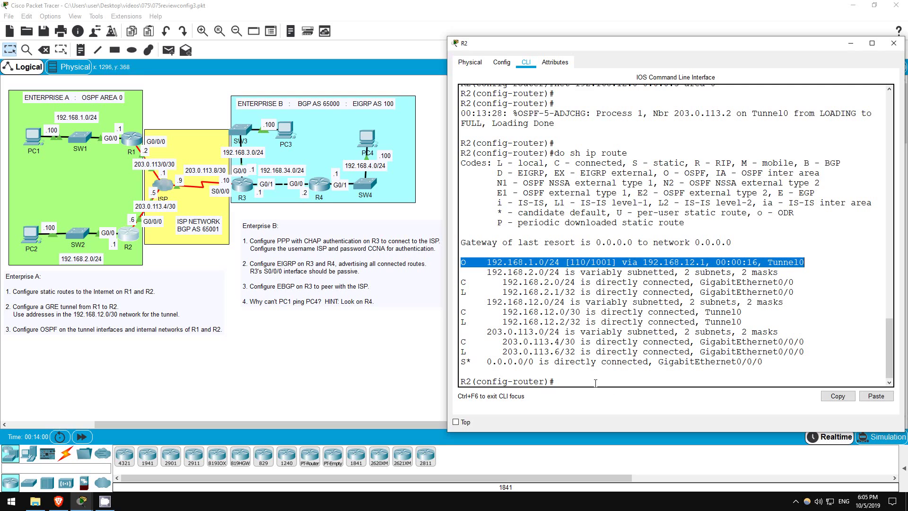
click(596, 383)
Step: Confirm R2's OSPF neighbor over the tunnel is in the FULL state
text(do sh ip ospf neigh)
key(Return)
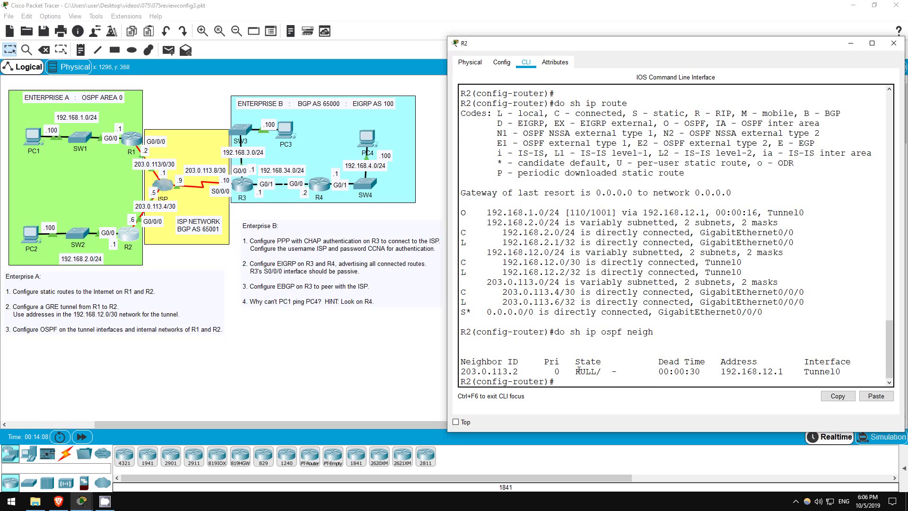
drag(576, 372, 617, 372)
click(566, 383)
Step: Close R2's window and bring R3's console into privileged mode
key(alt+F4)
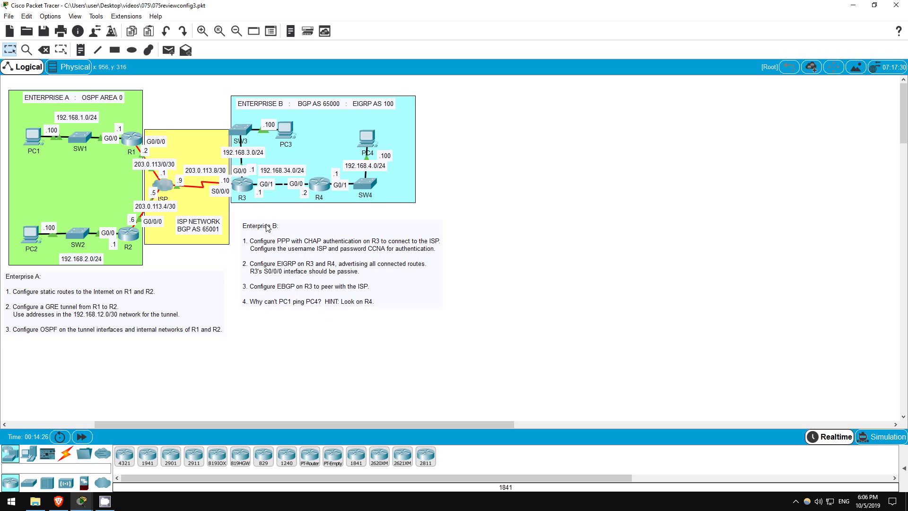
click(233, 190)
key(Return)
key(Return)
key(Return)
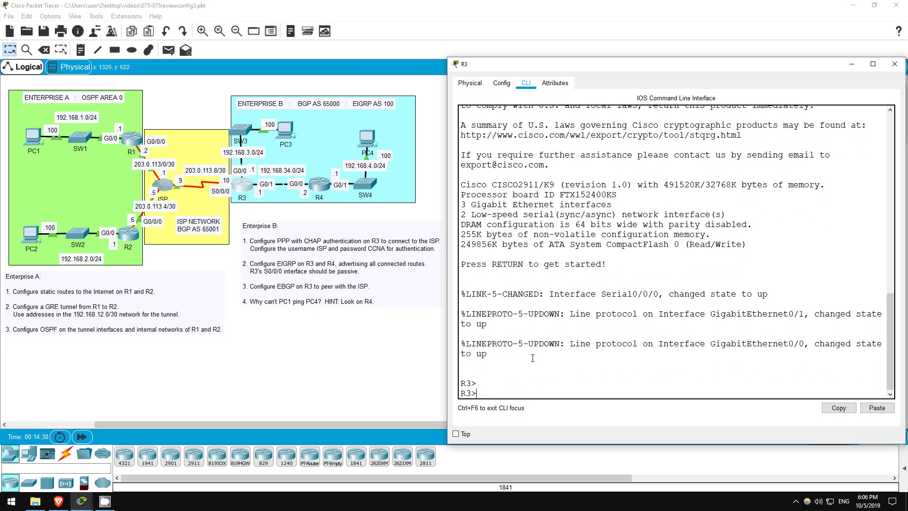
text(en)
key(Return)
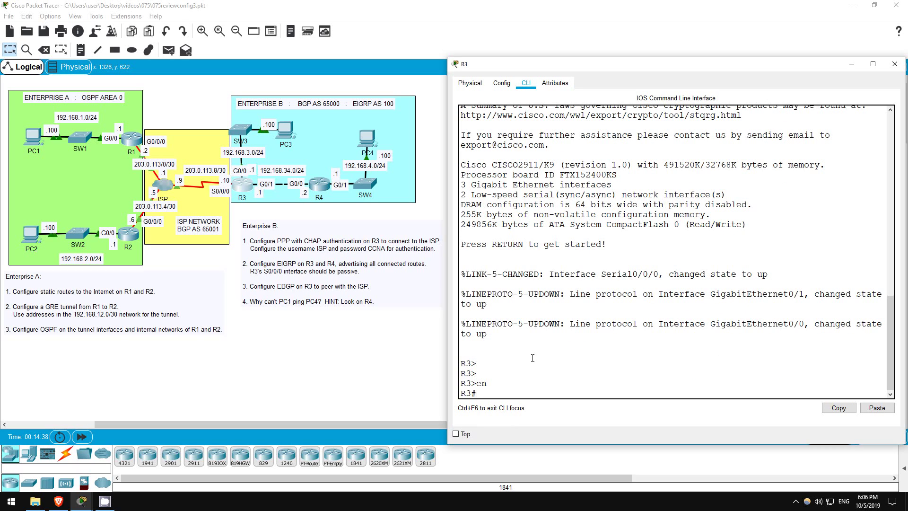
Step: Ping the ISP at 203.0.113.9 from R3, which fails 0/5, then enter global configuration
text(ping 203.0.113.9)
key(Return)
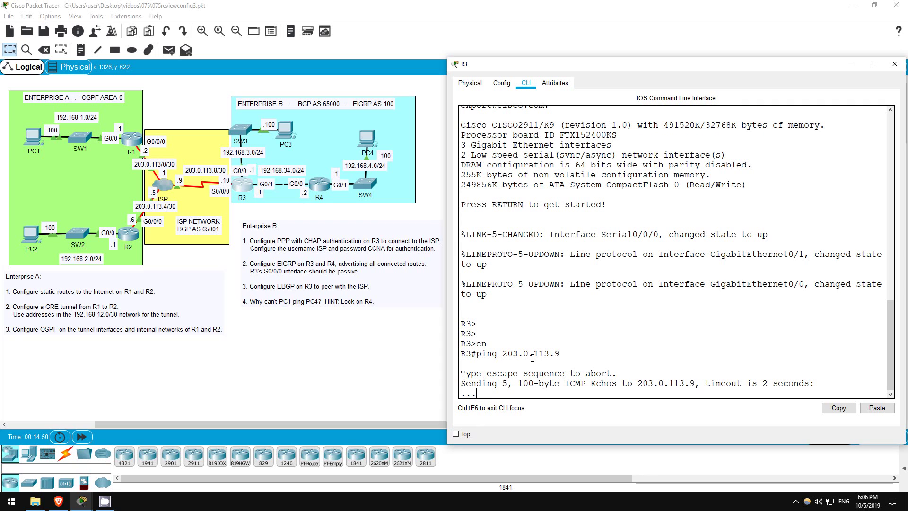
text(conf t)
key(Return)
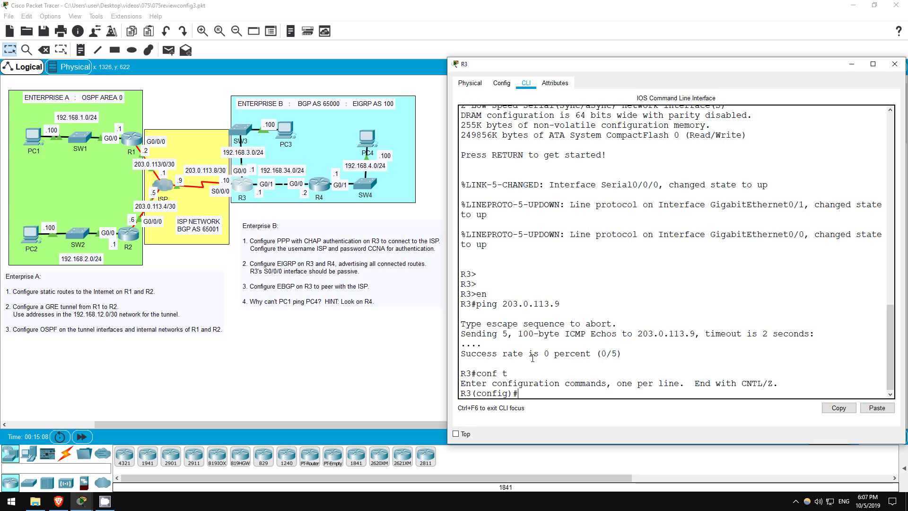
Step: Create the username ISP on R3 with the shared CHAP password
text(user)
key(Tab)
text(ISP pas)
key(Tab)
text(CCNA)
key(Return)
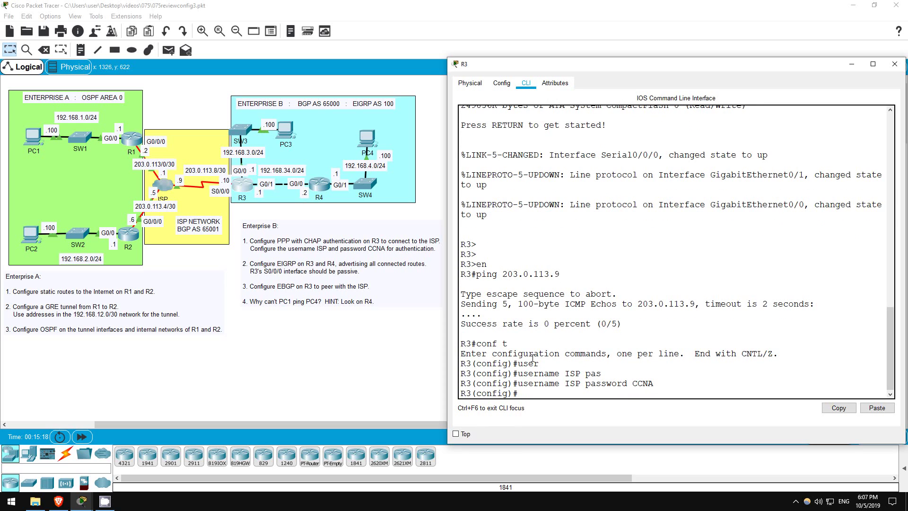
Step: Shut down Serial0/0/0 and switch its encapsulation to PPP
text(int s0/0/0)
key(Return)
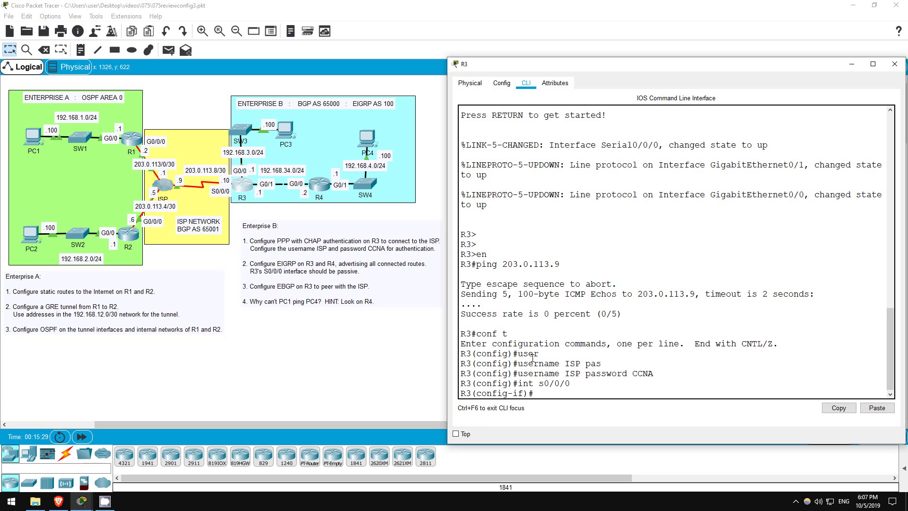
text(shut)
key(Return)
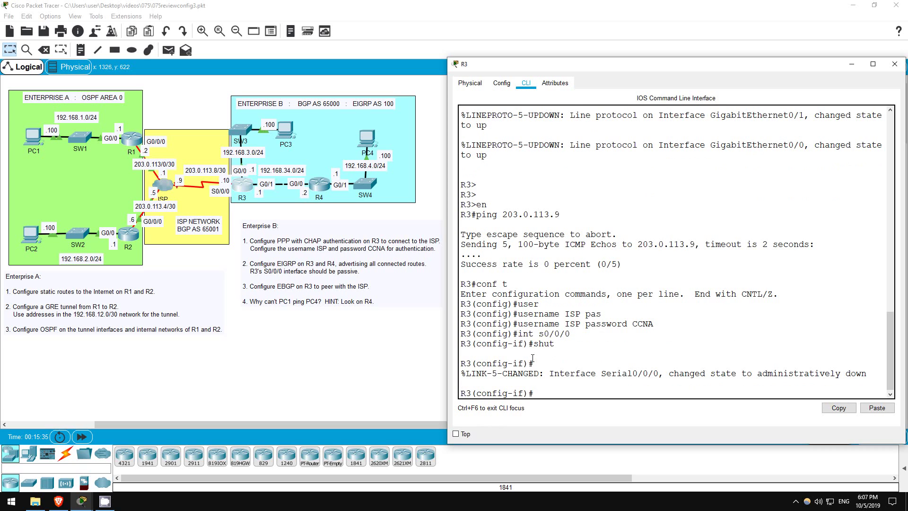
text(enca)
key(Tab)
text(ppp)
key(Return)
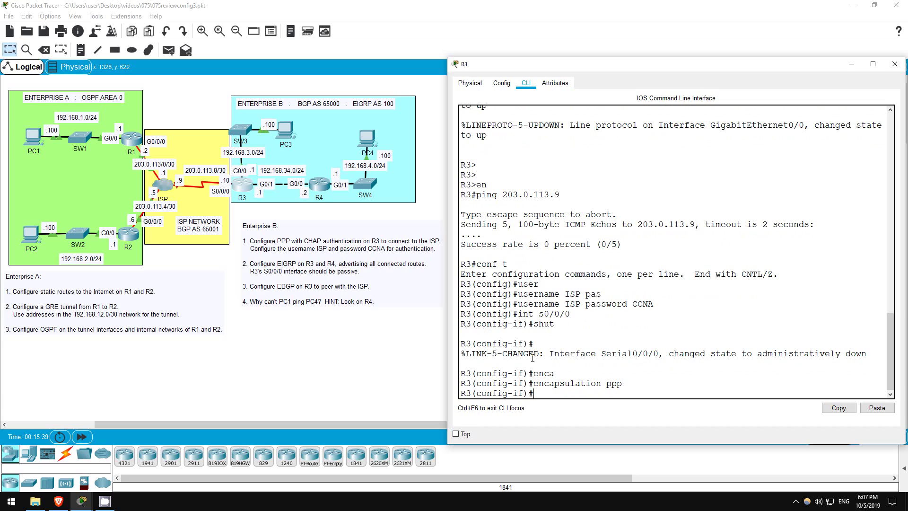
Step: Require CHAP authentication on Serial0/0/0 and bring the interface back up
text(ppp auth)
key(Tab)
text(chap)
key(Return)
key(Return)
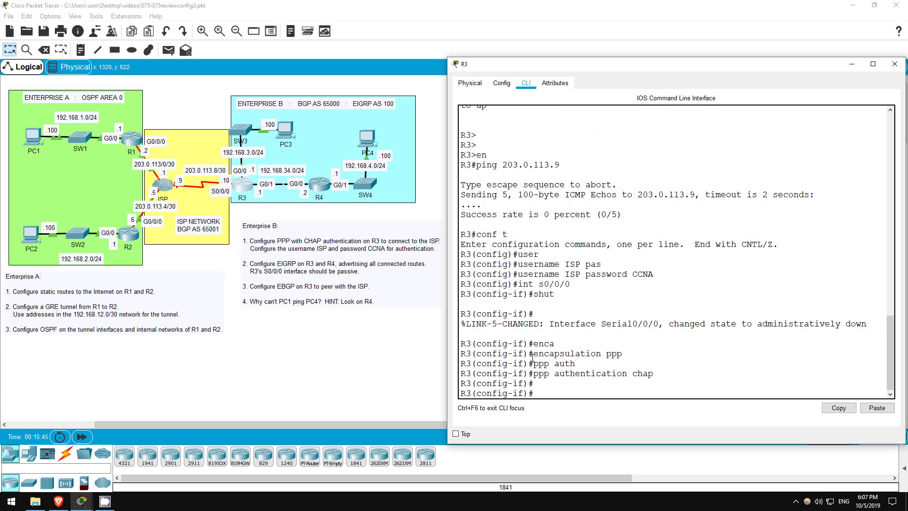
text(no shut)
key(Return)
key(Return)
key(Return)
key(Return)
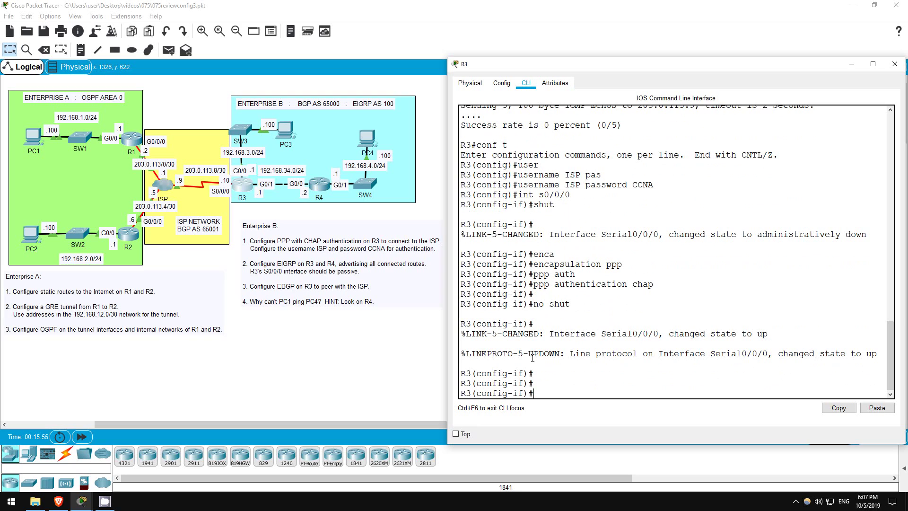
Step: Ping 203.0.113.9 from R3 and confirm it succeeds 5/5
text(do ping 203.0.)
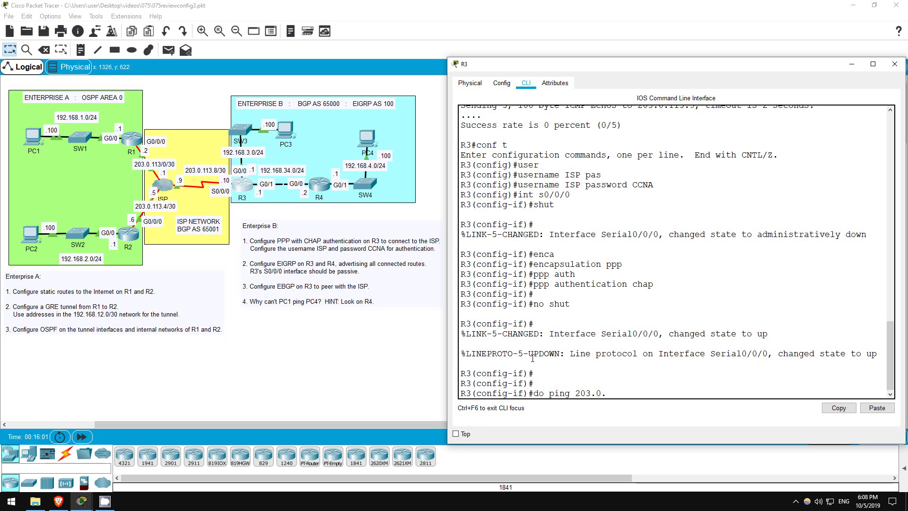
text(113.9)
key(Return)
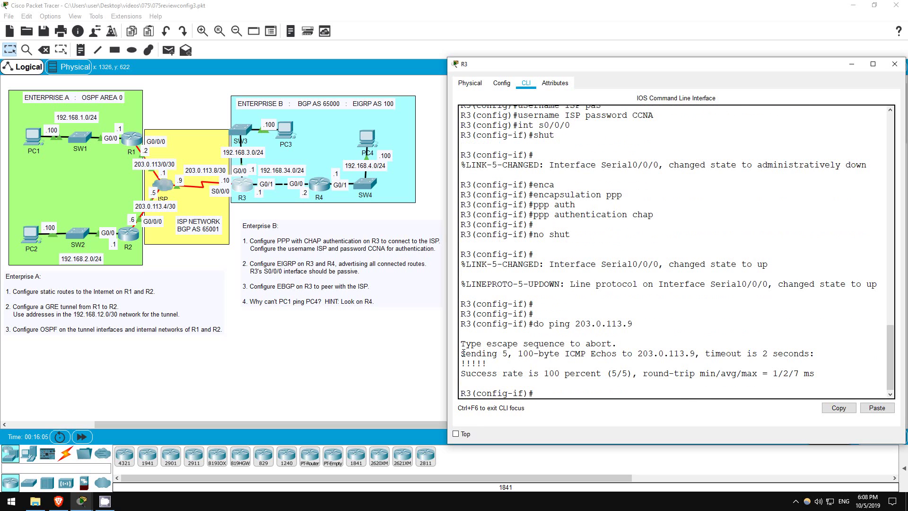
drag(462, 353, 872, 373)
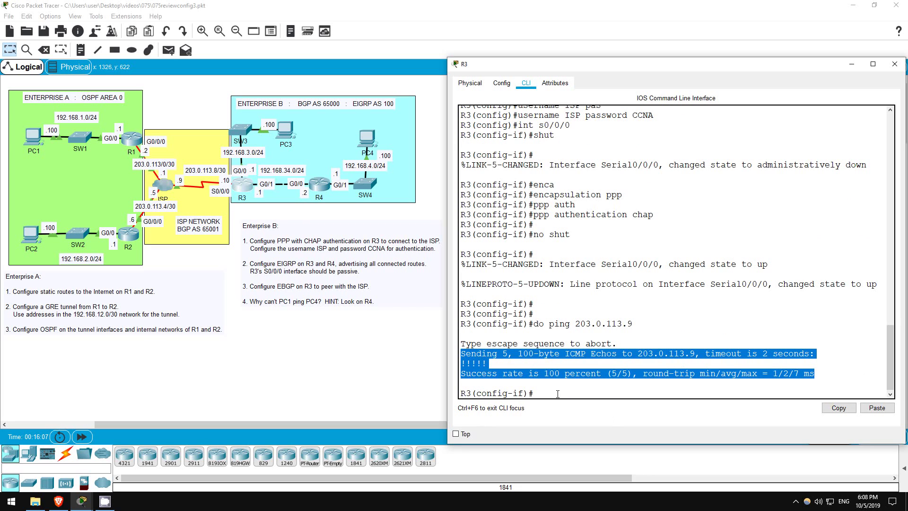
click(521, 386)
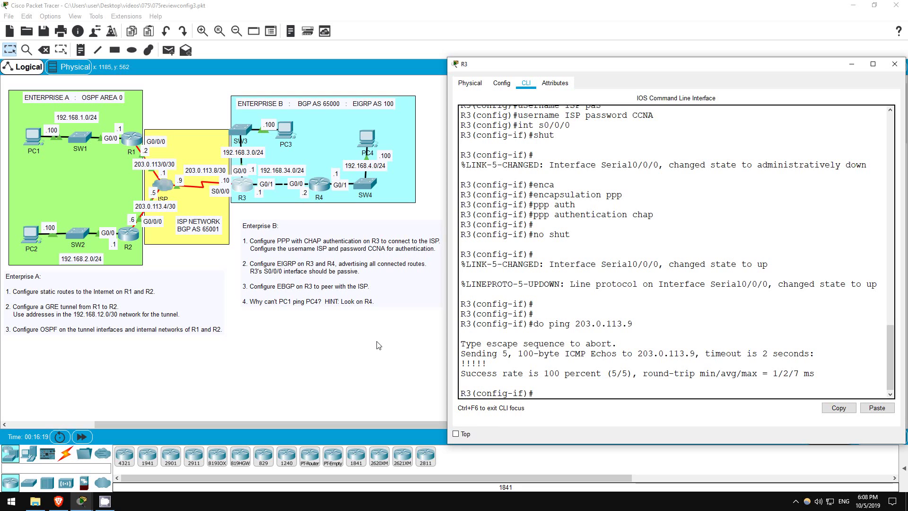
Step: Start EIGRP 100 on R3 and advertise network 203.0.113.8 with wildcard 0.0.0.3
text(router eigrp 10)
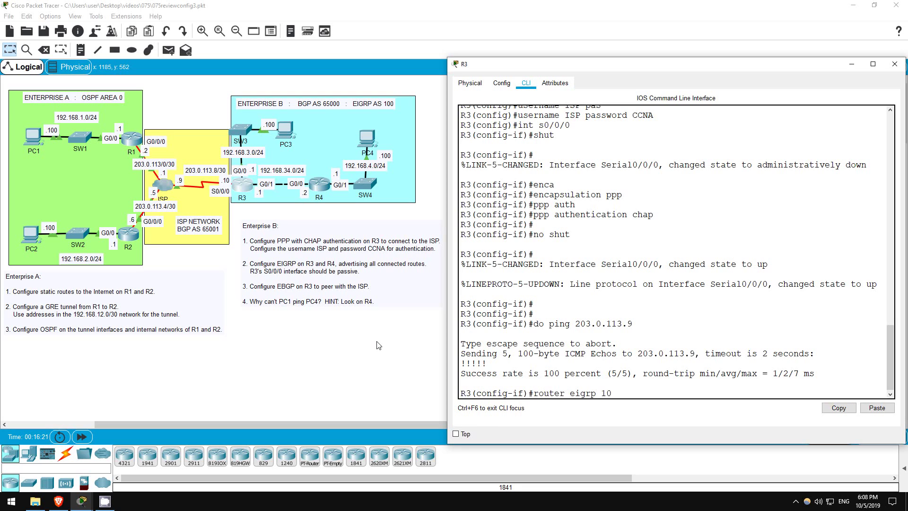
text(0)
key(Return)
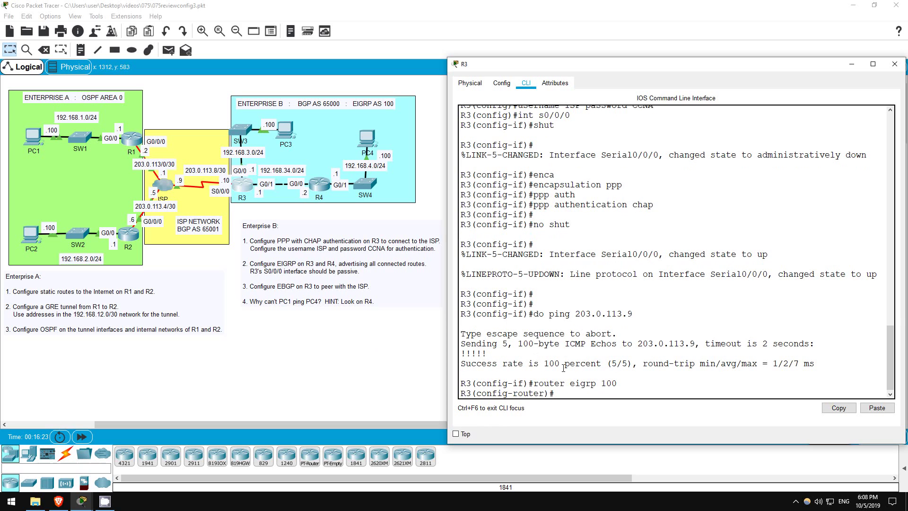
drag(598, 382, 618, 383)
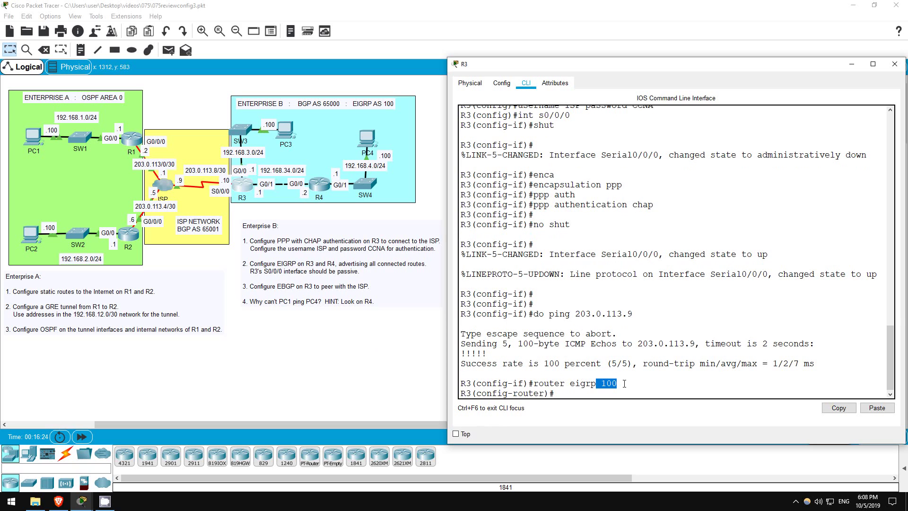
click(566, 394)
text(net)
key(Tab)
text(203.)
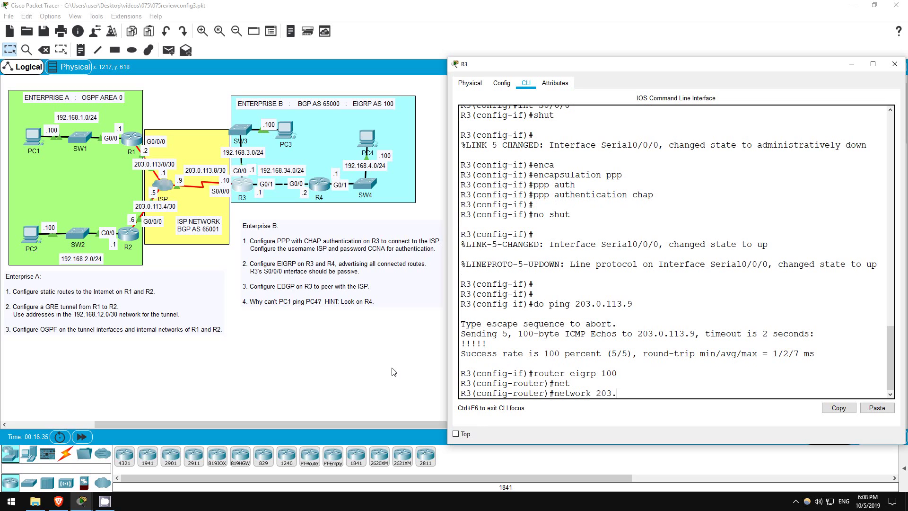
text(0.1113)
key(BackSpace)
key(BackSpace)
text(3.8 0.0.0.3)
key(Return)
Step: Advertise 192.168.3.0 and 192.168.34.0 in EIGRP, each with wildcard 0.0.0.255
text(net 192.168.3.0)
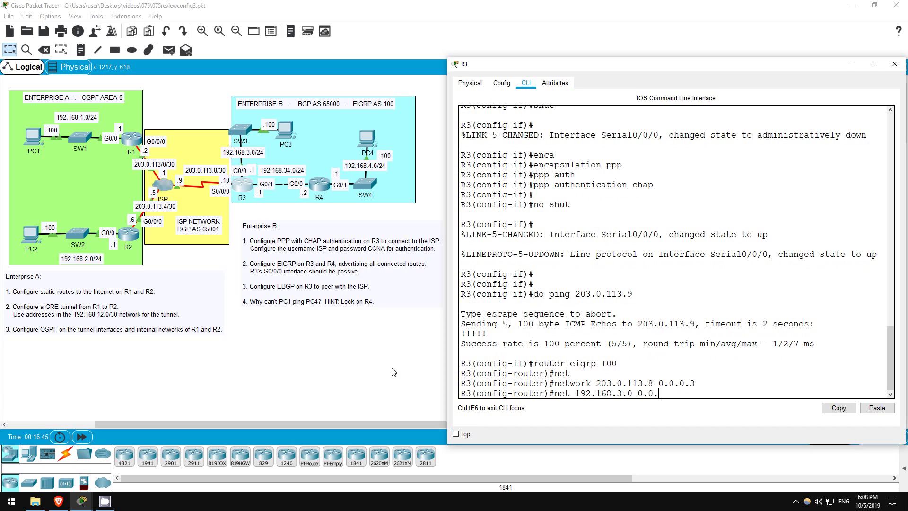
text(0.255)
key(Return)
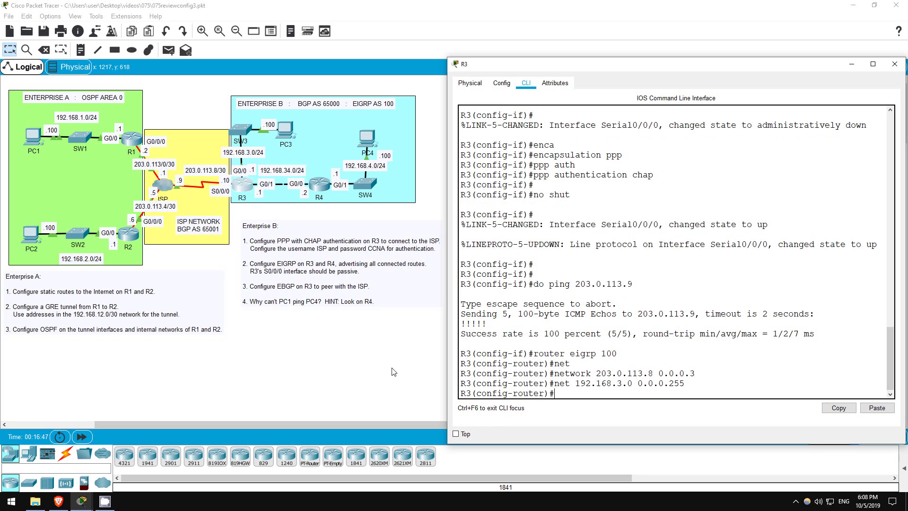
text(net 192.168.34.0 )
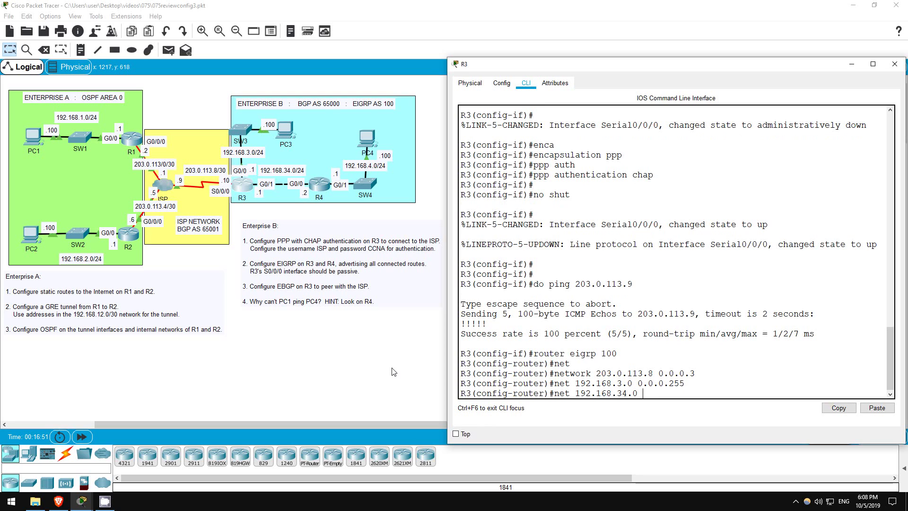
text(0.0.0.255)
key(Return)
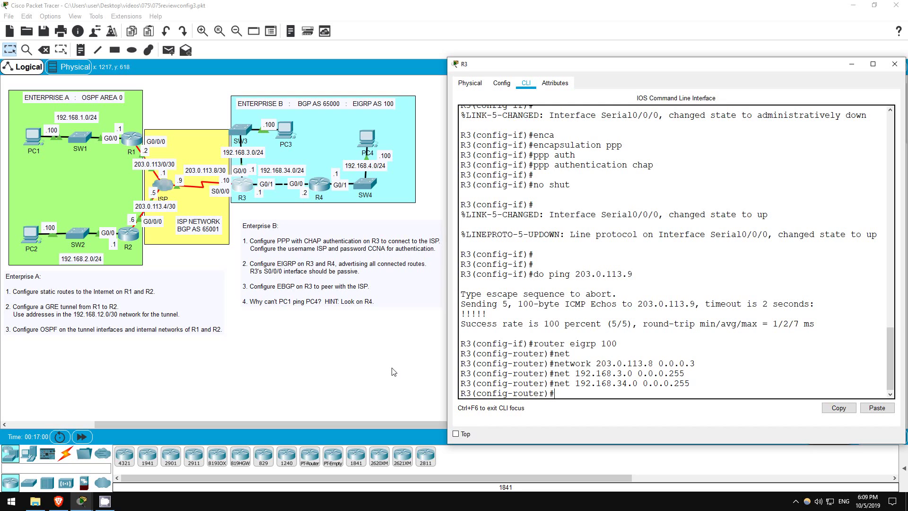
Step: Make S0/0/0 a passive interface in R3's EIGRP process
text(pass)
key(Tab)
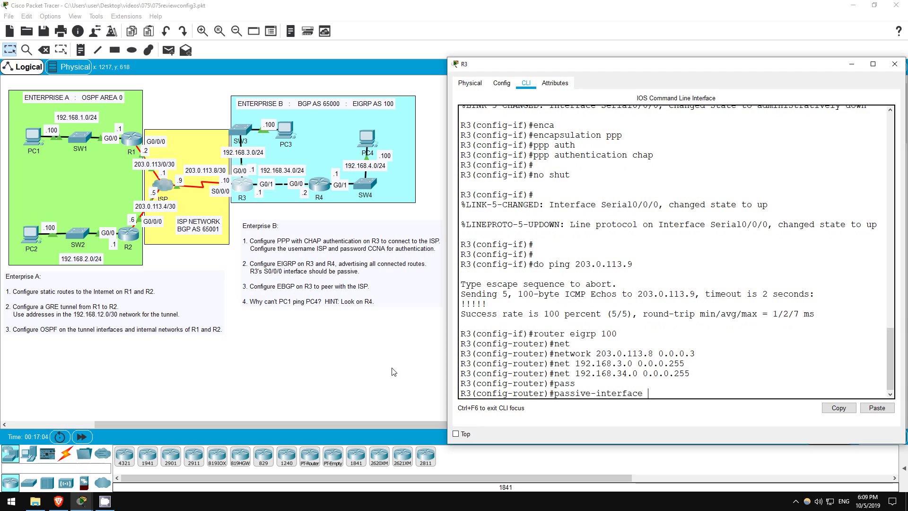
text(s0/0/0)
key(Return)
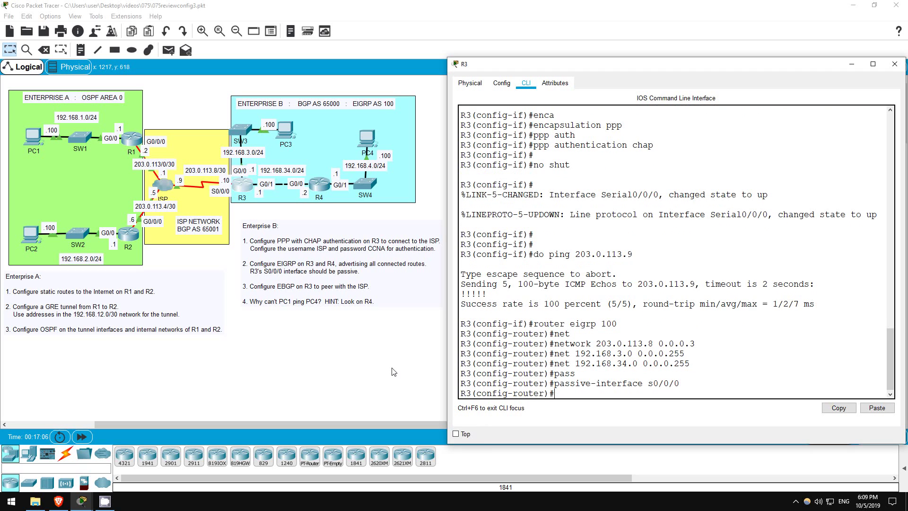
key(Return)
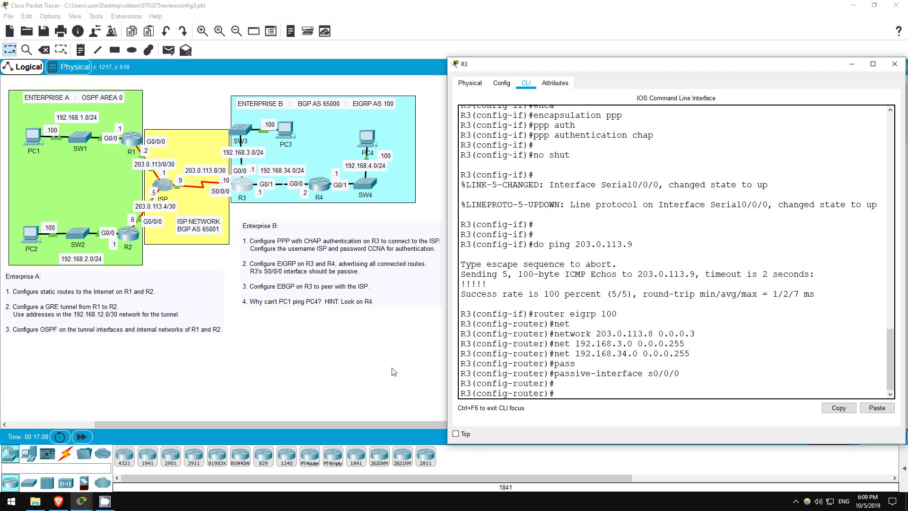
Step: Enter global configuration mode on R4's command line
click(320, 190)
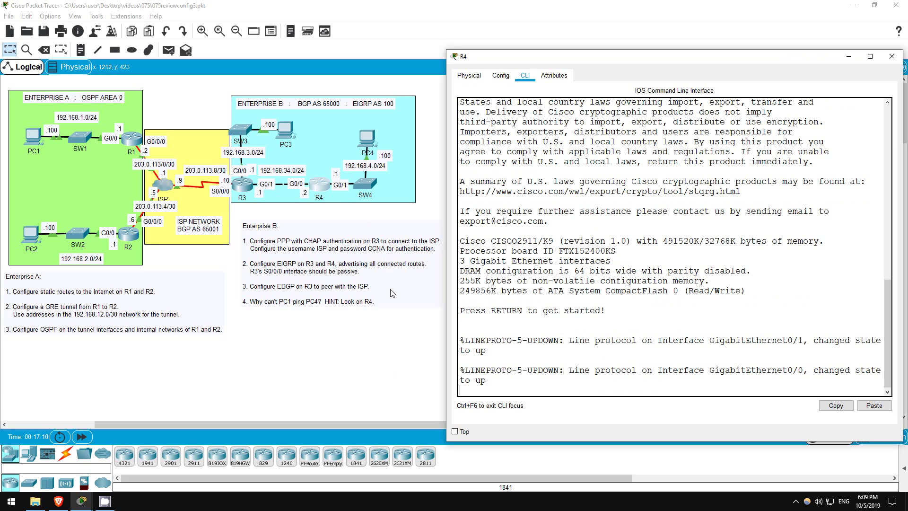
key(Return)
text(en)
key(Return)
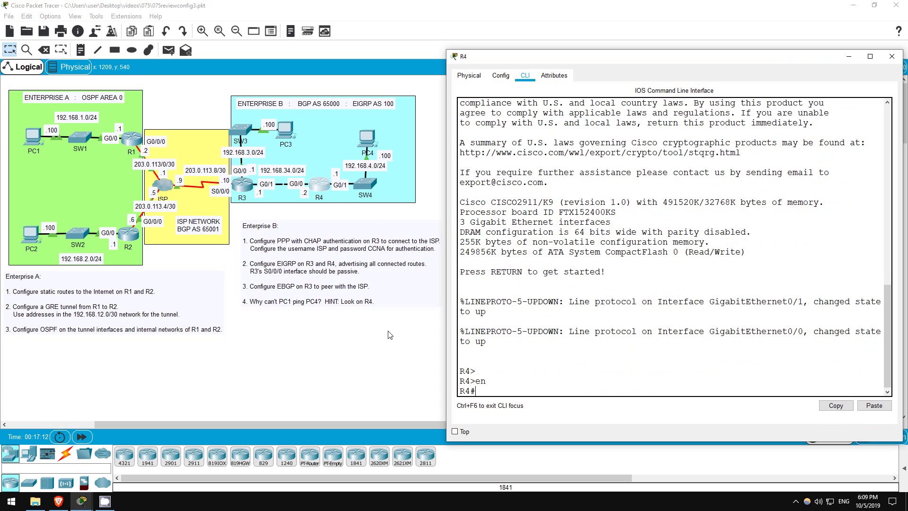
text(conf t)
key(Return)
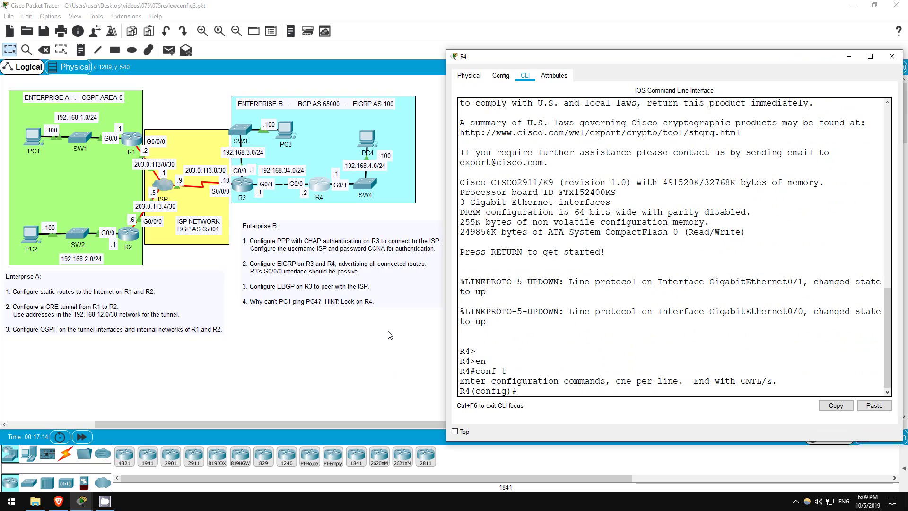
Step: Run EIGRP 100 on R4 advertising 192.168.34.0 and 192.168.4.0 with wildcard 0.0.0.255
text(rotuer)
key(BackSpace)
key(BackSpace)
key(BackSpace)
text(uter eigrp 100)
key(Return)
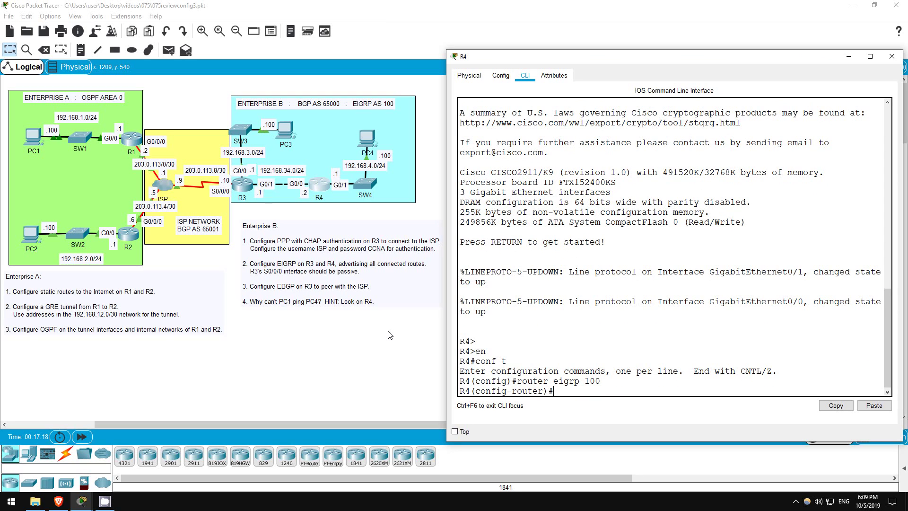
text(net 192.168.34.0 0.0.0.255)
key(Return)
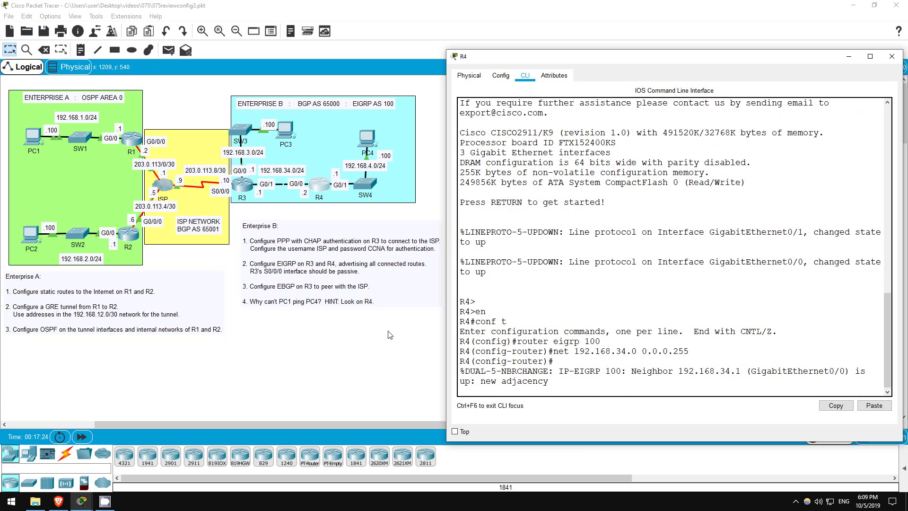
text(net 192.168.4.0 )
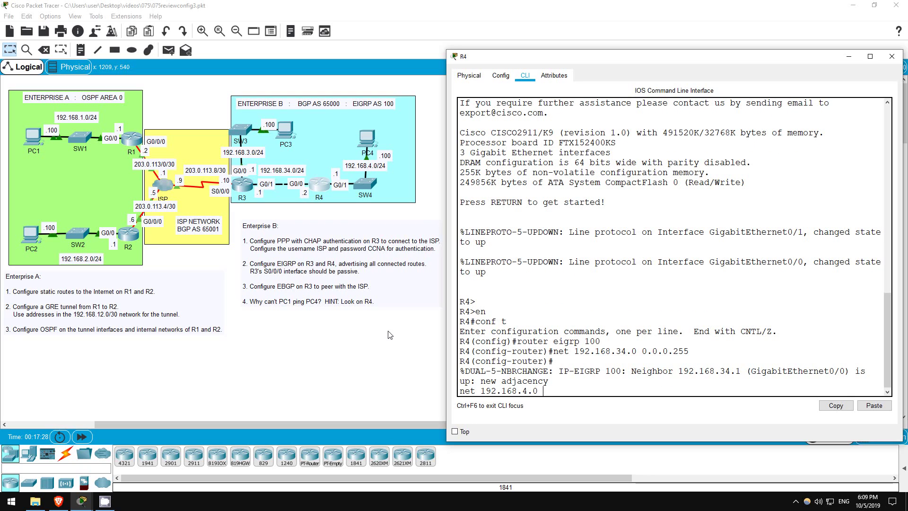
text(0.0.0.255)
key(Return)
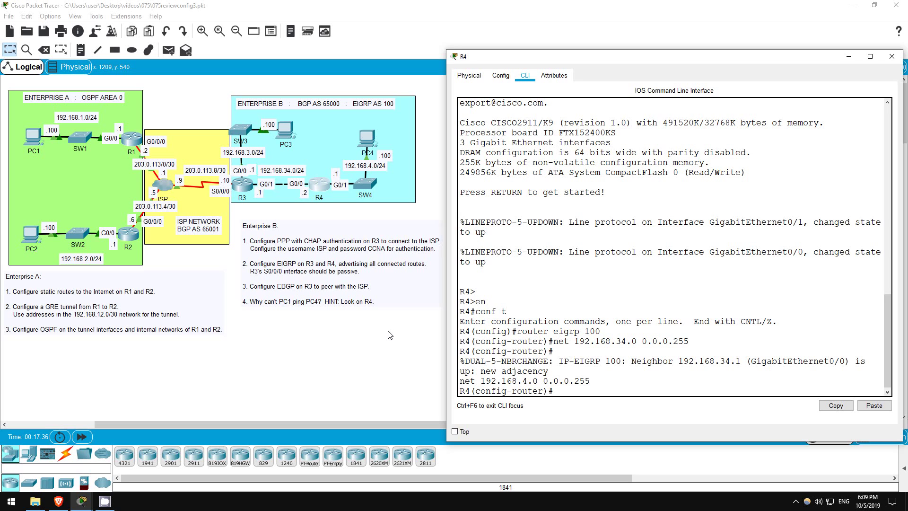
Step: Check R4's routing table for learned routes to 192.168.3.0/24 and 203.0.113.8/30
text(do sh ip ro)
key(Return)
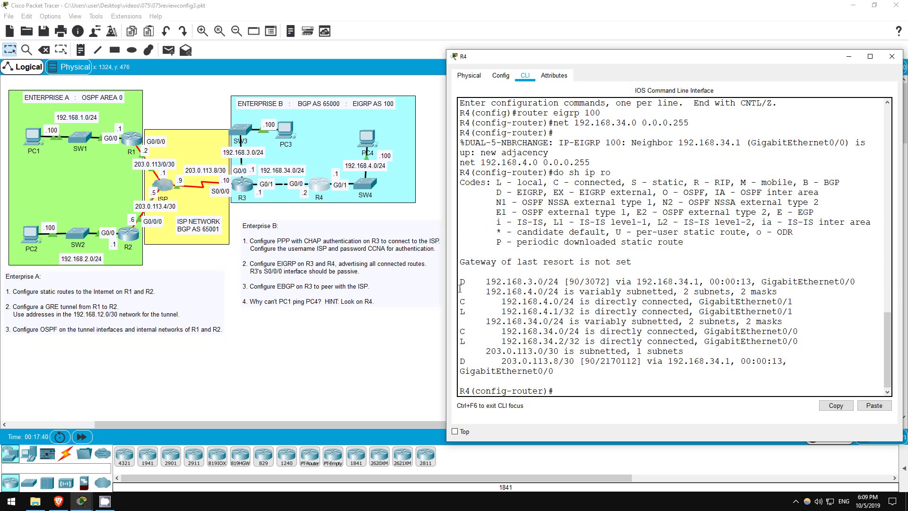
drag(462, 283, 862, 279)
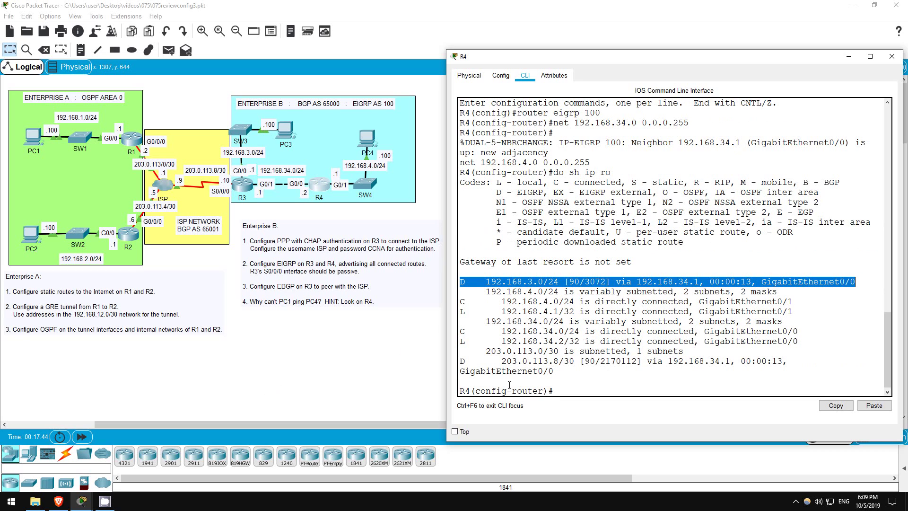
click(471, 354)
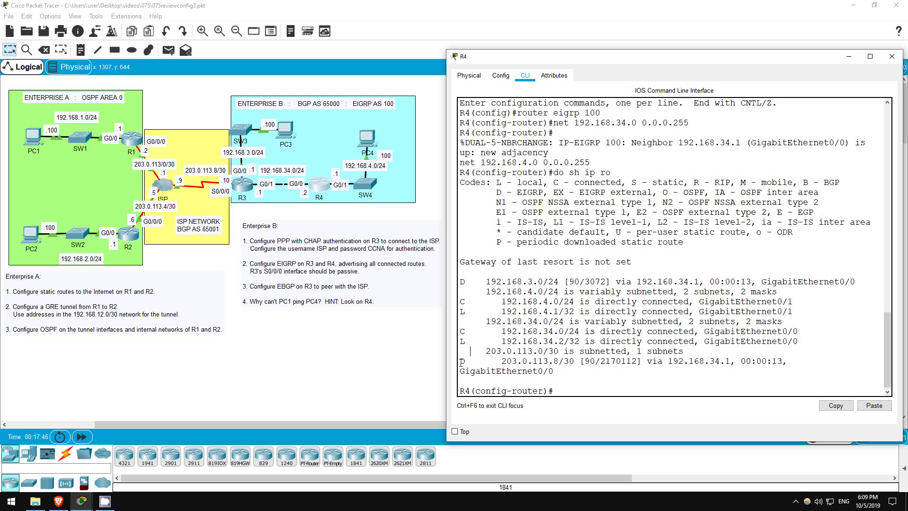
drag(461, 362, 790, 360)
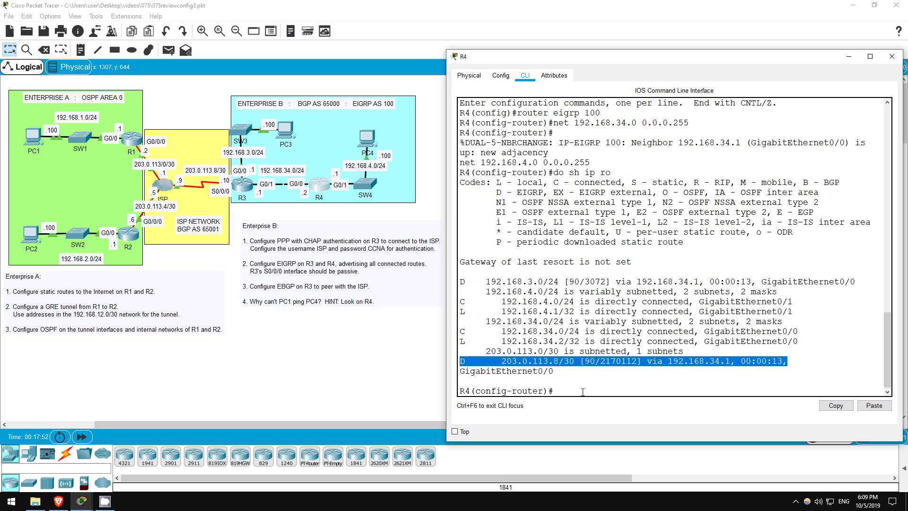
click(583, 391)
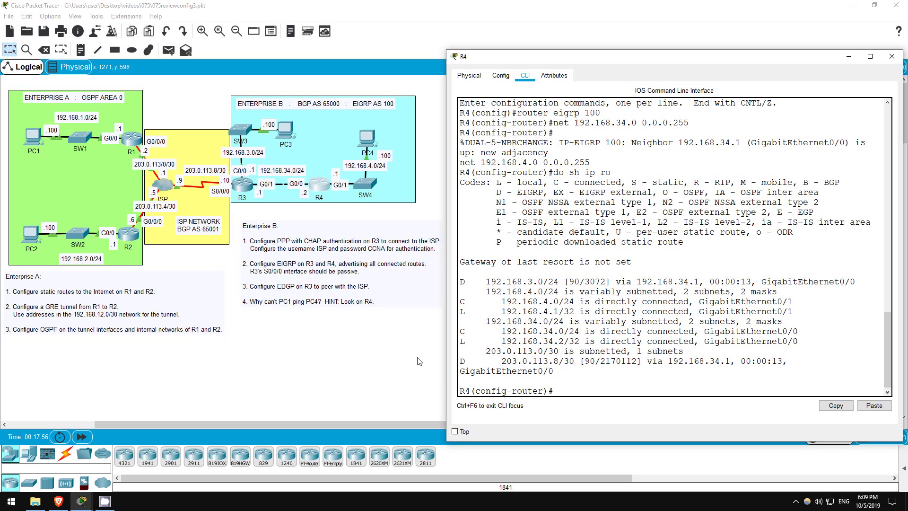
Step: Ping PC3 at 192.168.3.100 from PC4's Command Prompt, getting 3 of 4 replies
click(363, 139)
click(341, 92)
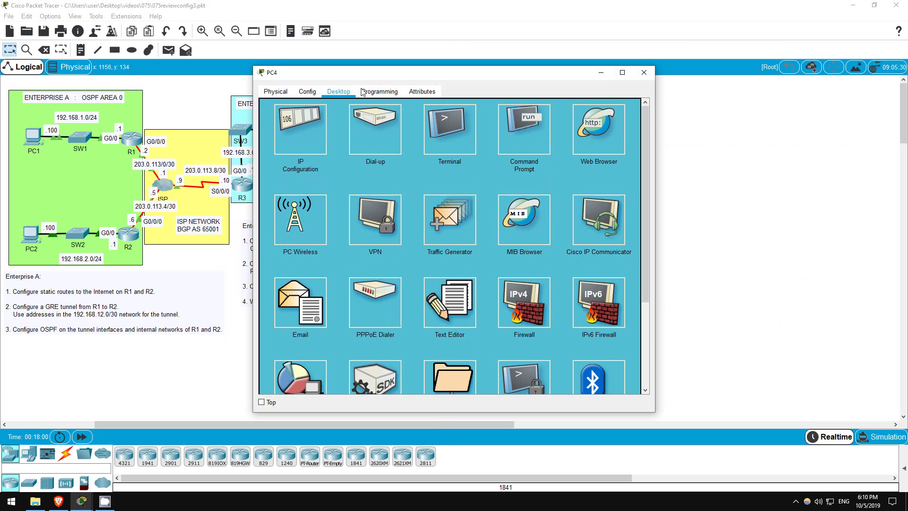
drag(383, 76, 586, 72)
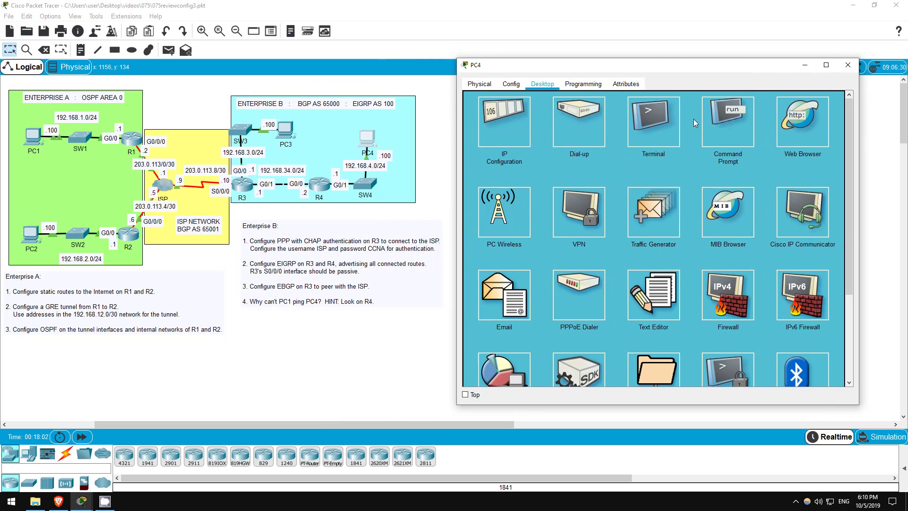
click(712, 122)
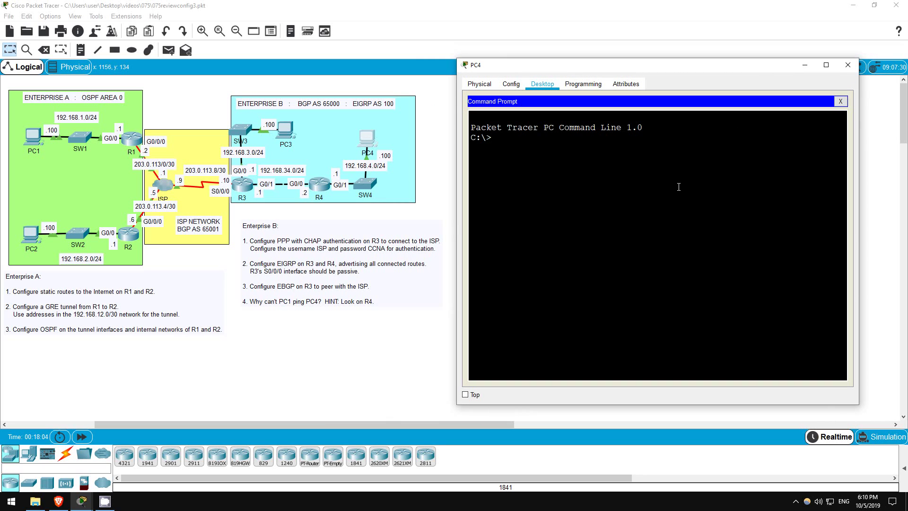
text(ping 192.168.3.100)
key(Return)
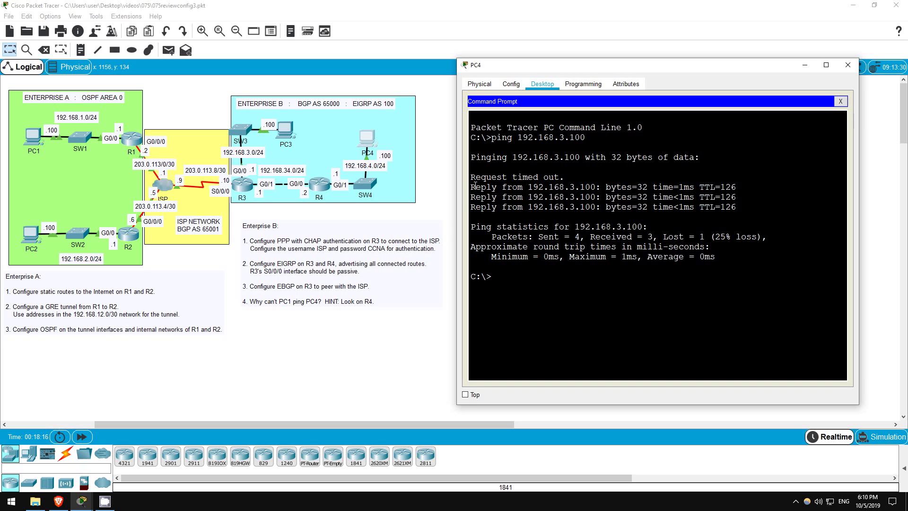
drag(475, 186, 738, 208)
click(570, 287)
Step: On R3, leave EIGRP configuration and start BGP process AS 65000
click(244, 196)
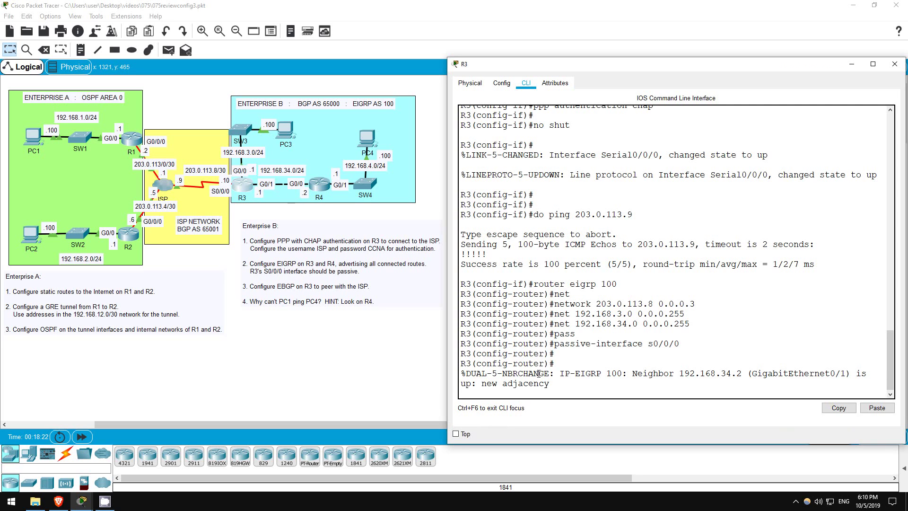
key(Return)
text(exit)
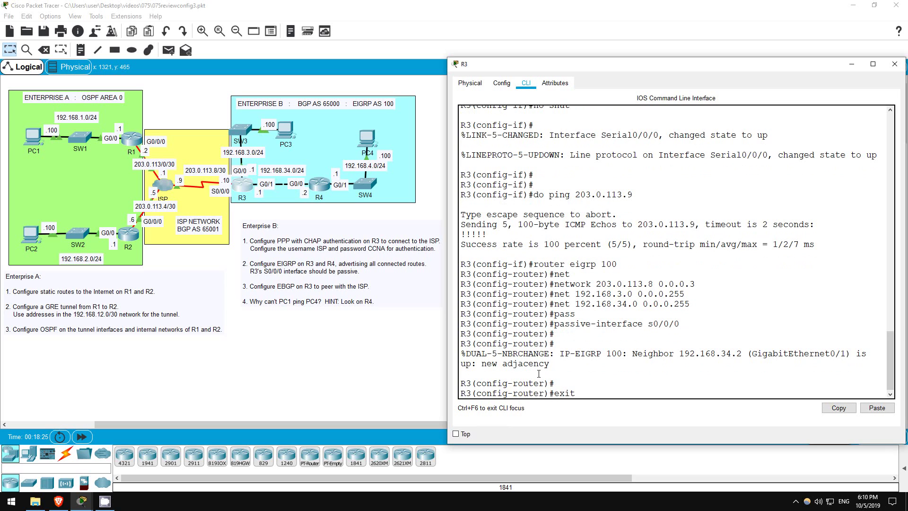
key(Return)
key(Return)
key(Return)
key(Return)
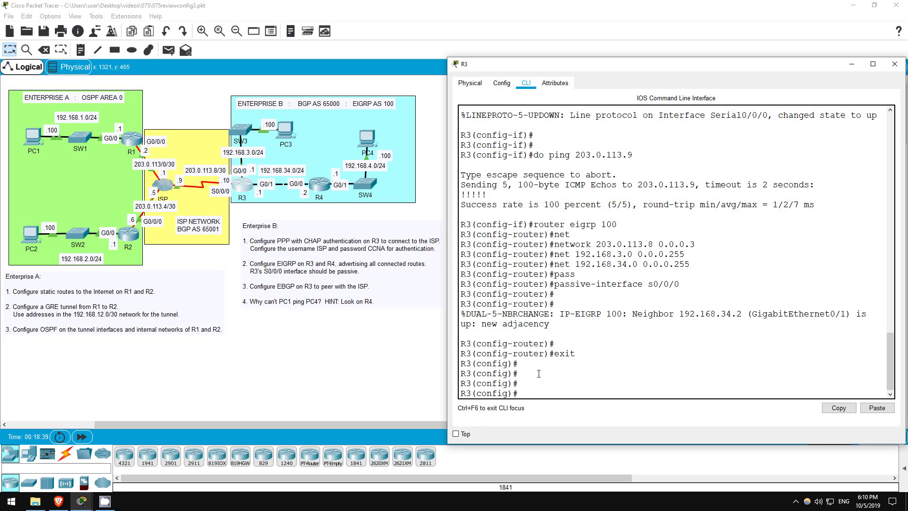
text(router bgp 65000)
key(Return)
key(Return)
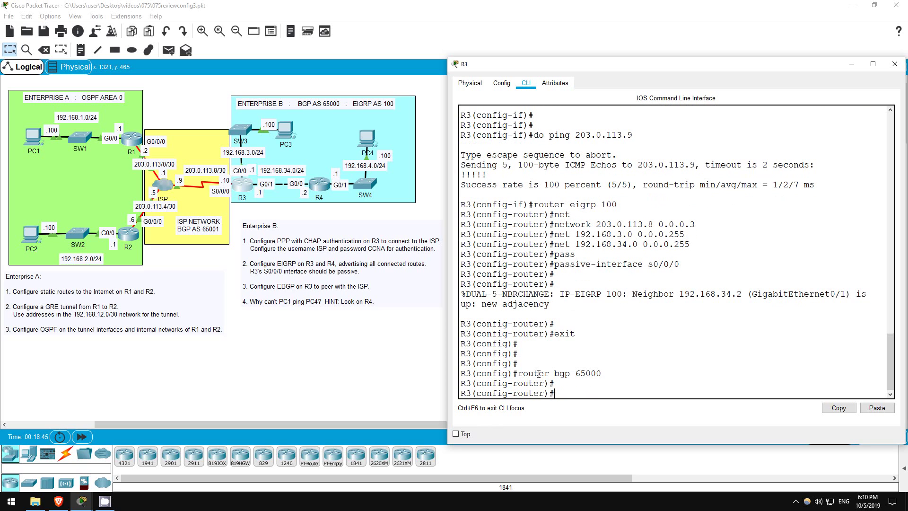
Step: Peer R3 with ISP neighbor 203.0.113.9 in remote AS 65001
text(neighg)
key(Tab)
key(BackSpace)
key(Tab)
text(203.0.113.9)
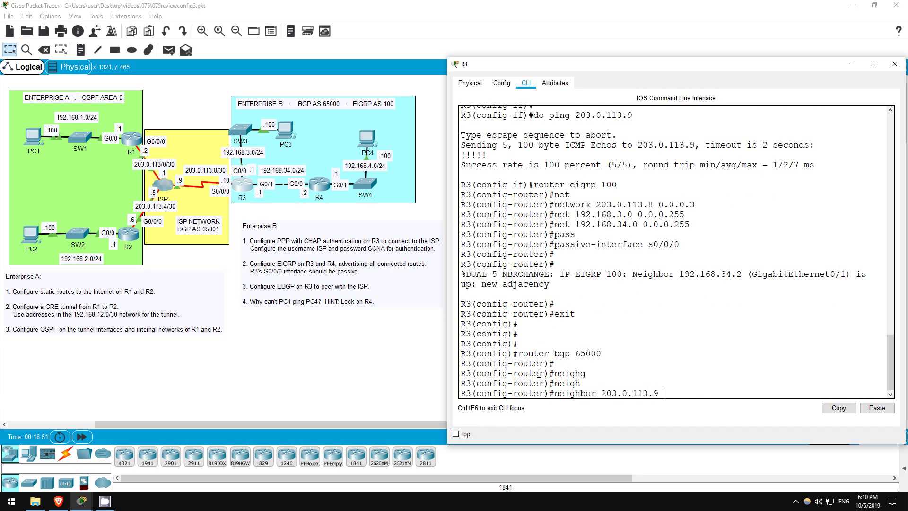
text( remo)
key(Tab)
text(65001)
key(Return)
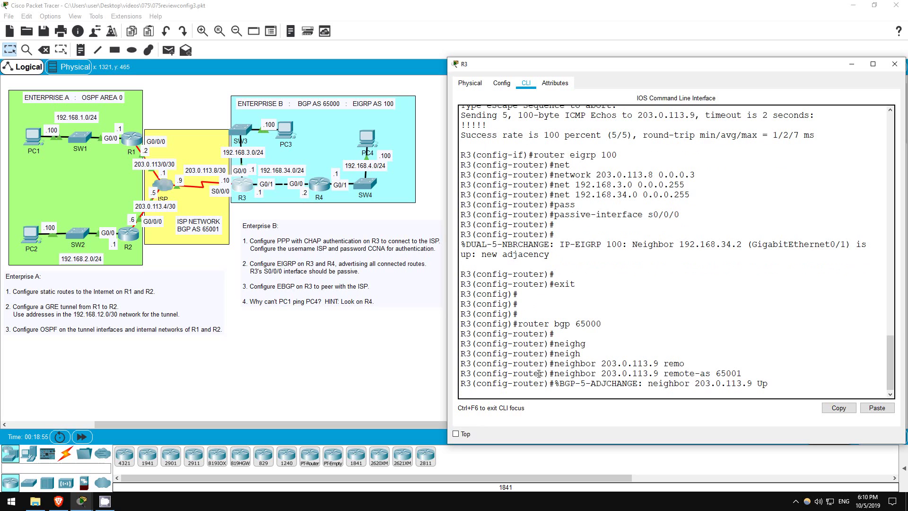
key(Return)
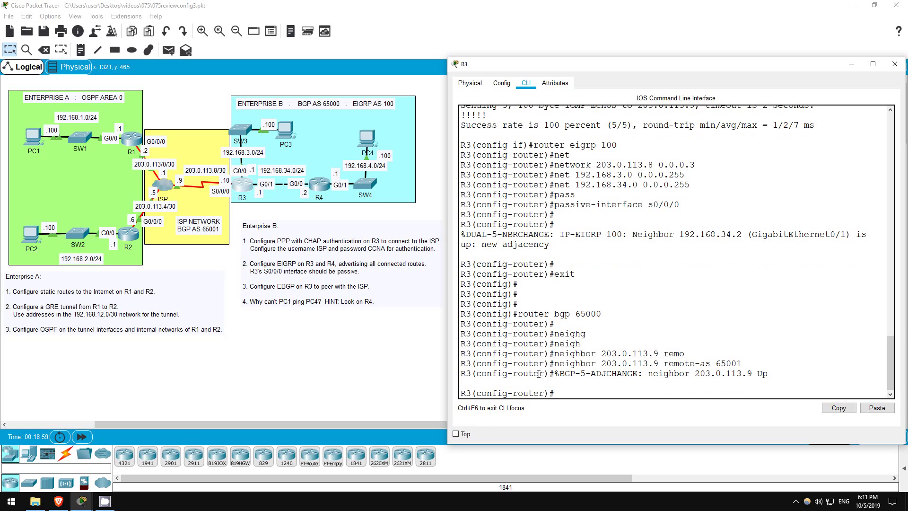
Step: Advertise 192.168.3.0, 192.168.34.0 and 192.168.4.0 into BGP with mask 255.255.255.0
text(net 192.168.3.0 mask 255.255.255.0)
key(Return)
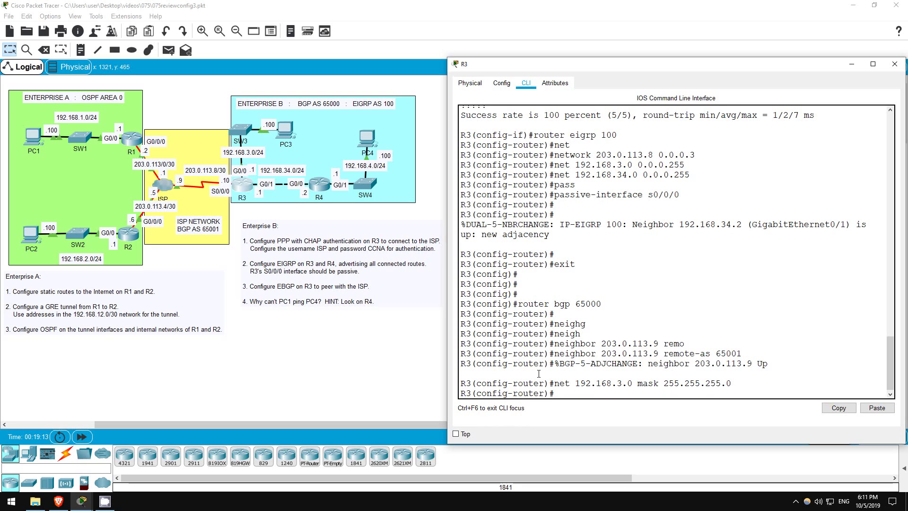
text(net 192.168.34.0 mask 255.255.255)
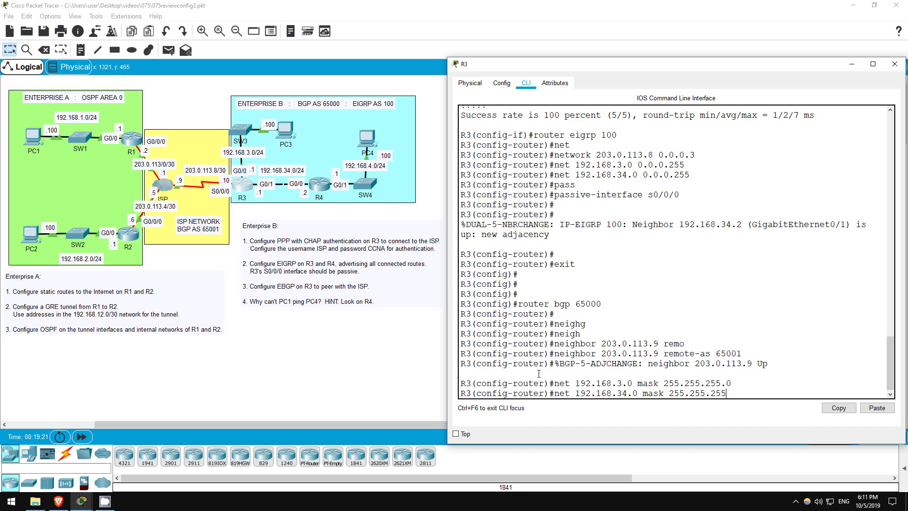
text(.0)
key(Return)
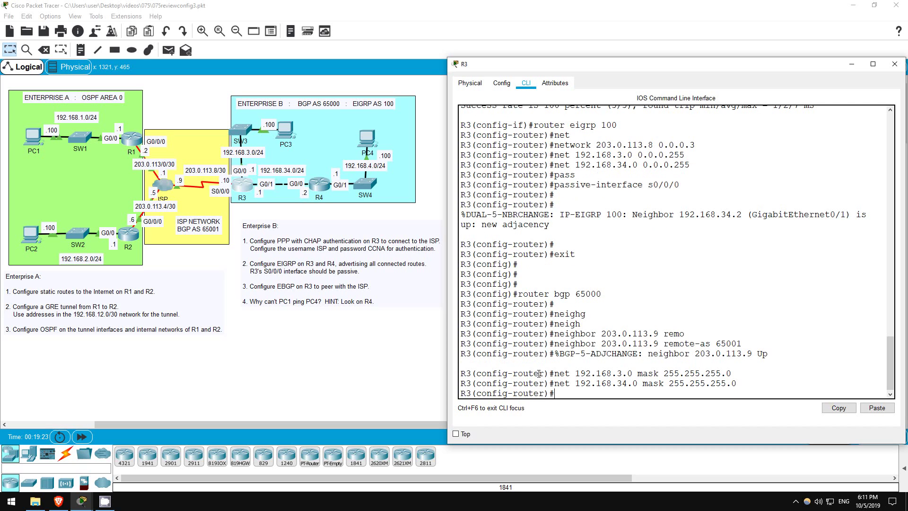
text(net 192.168.4.0 mask 255.255.255.0)
key(Return)
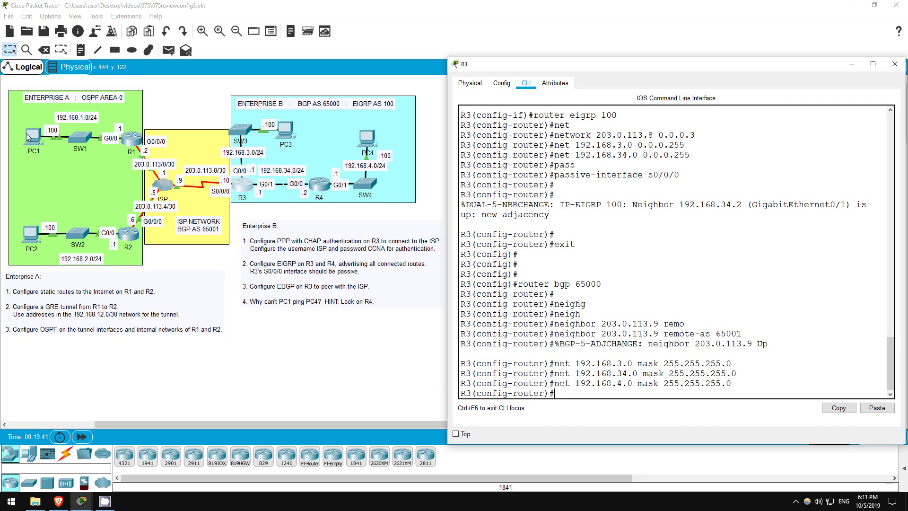
Step: Ping PC4 at 192.168.4.100 from PC1, see it fail with 100% loss, and stop it
click(27, 137)
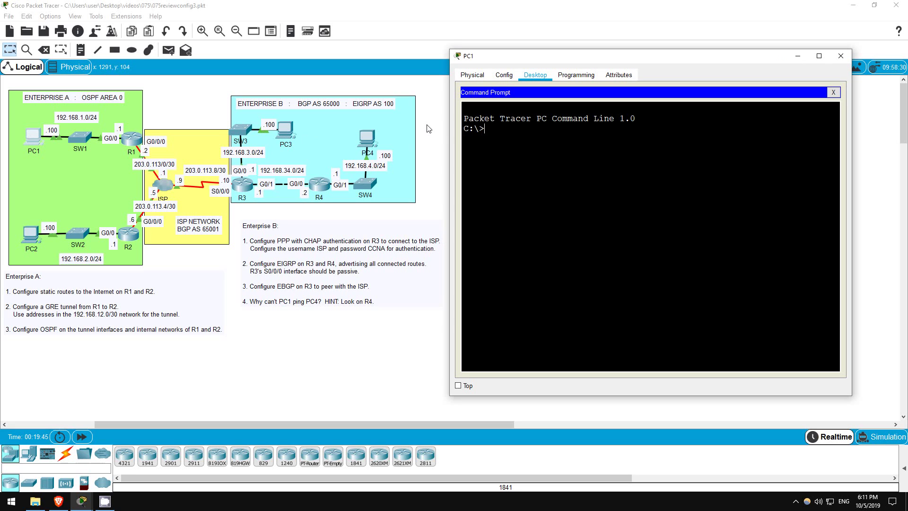
text(ping 192.168.4.100)
key(Return)
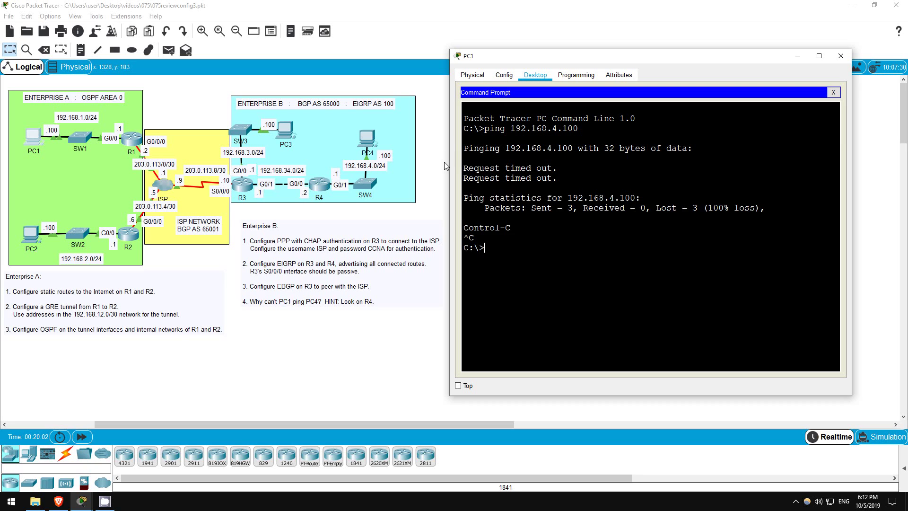
key(alt+F4)
Step: Review R4's routing table, which shows no gateway of last resort
click(330, 184)
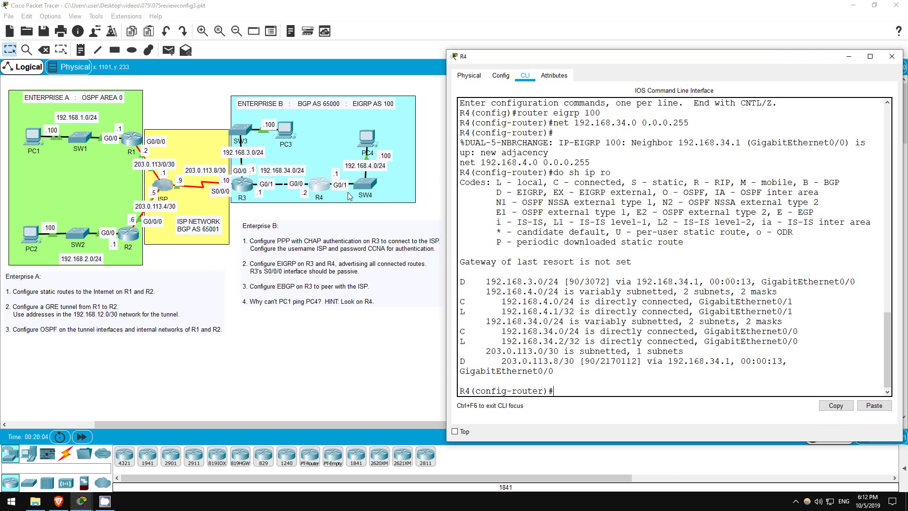
key(Return)
key(Return)
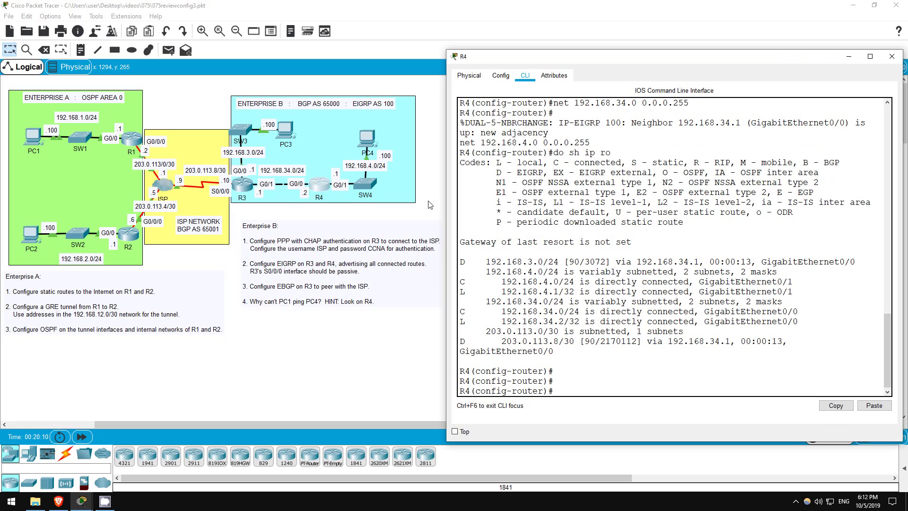
text(do sh ip ro)
key(Return)
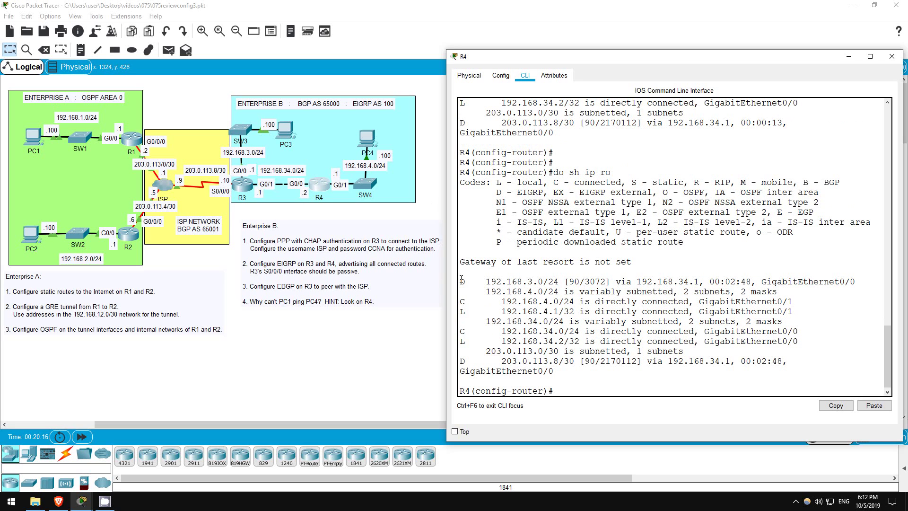
drag(462, 279, 805, 368)
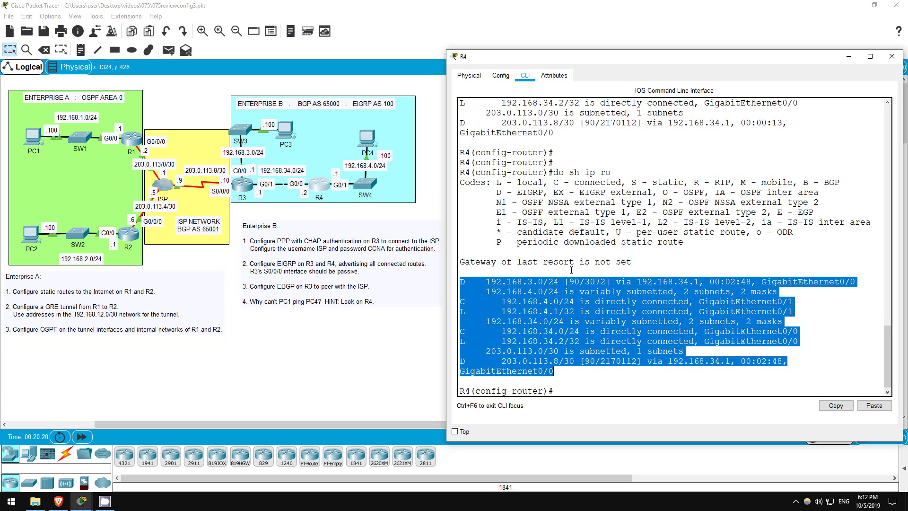
click(541, 267)
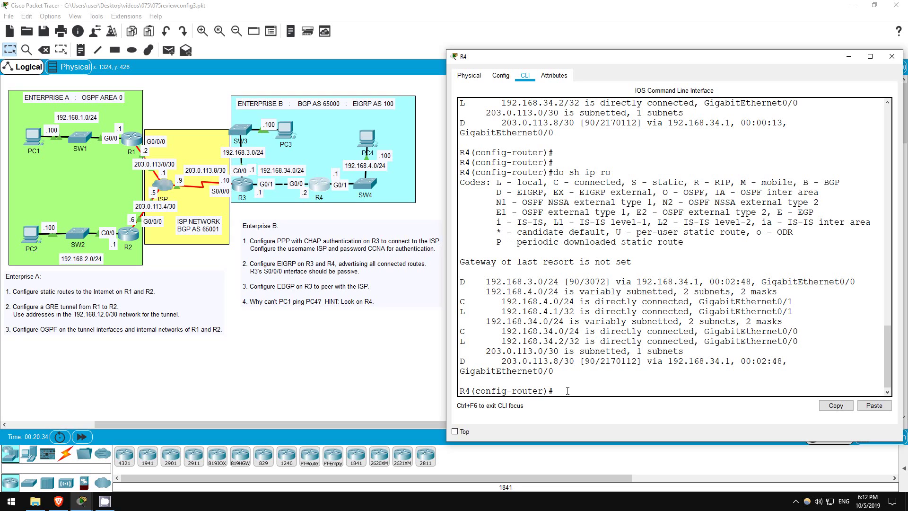
Step: Add the default route ip route 0.0.0.0 0.0.0.0 192.168.34.1 on R4
text(exit)
key(Return)
key(Return)
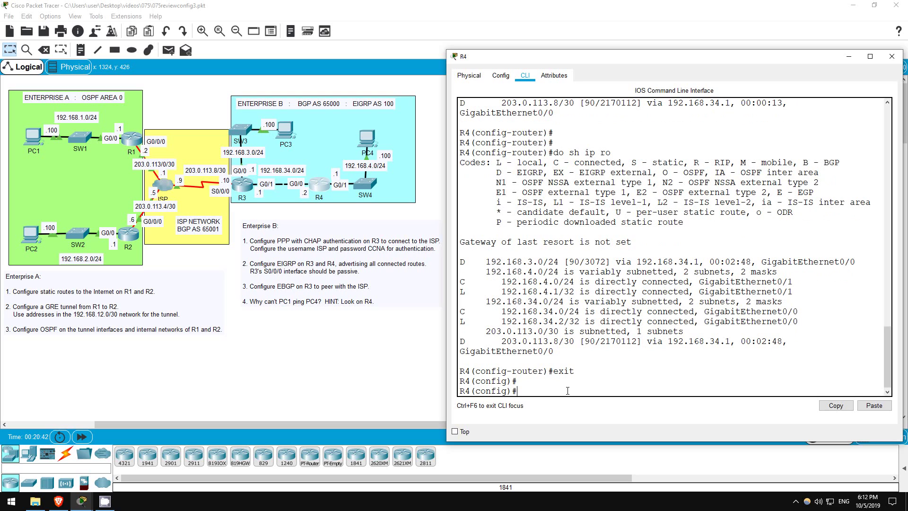
text(ip route 0.0.0.0 )
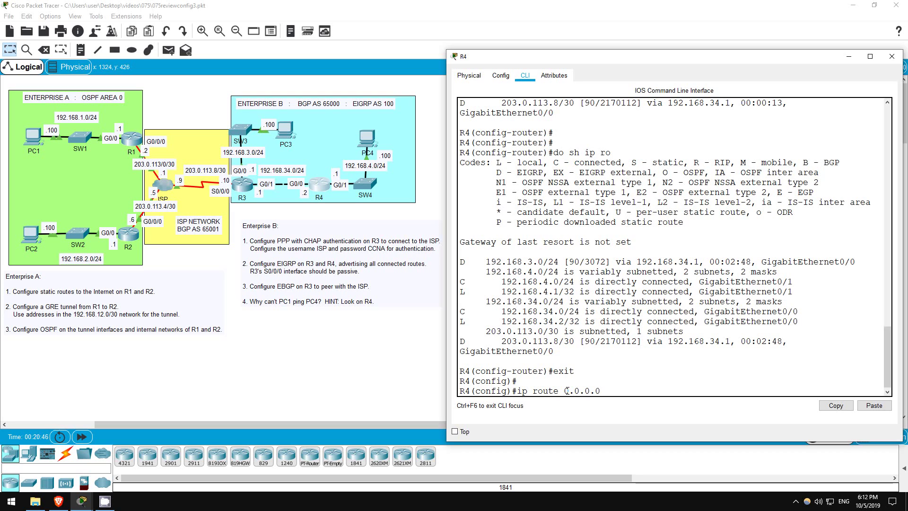
text(0.0.0.0)
text( 192.)
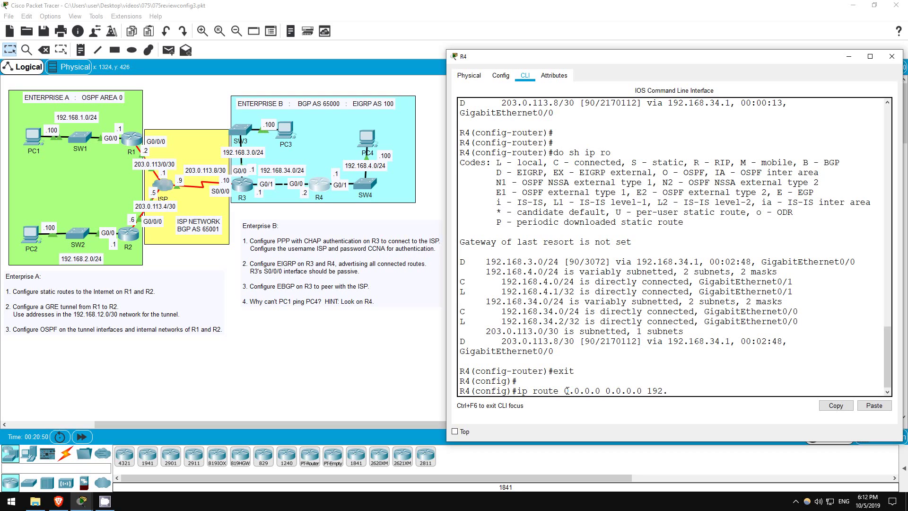
text(168.34.1)
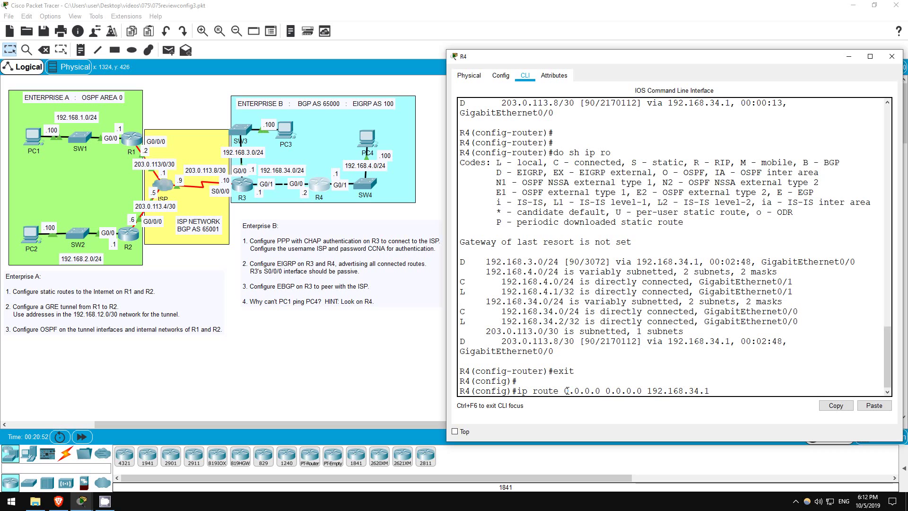
key(Return)
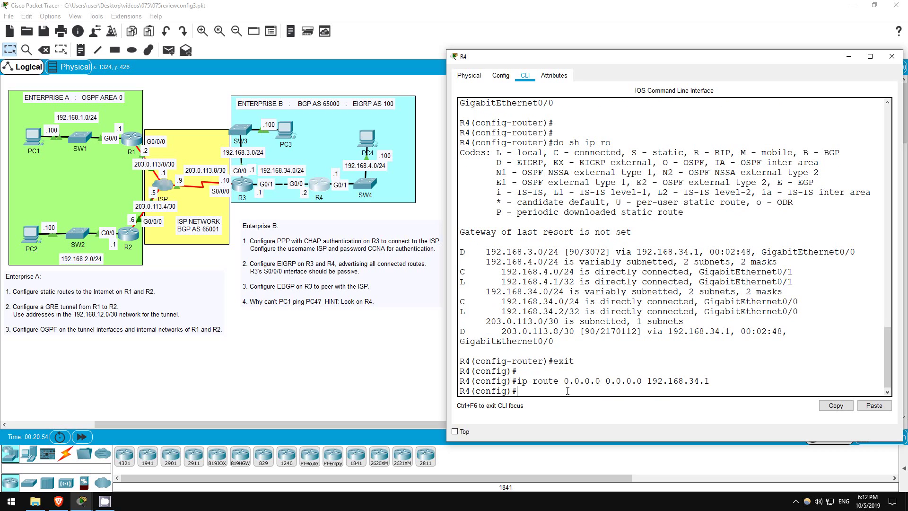
Step: Rerun PC1's ping to 192.168.4.100, now succeeding with 3 of 4 replies
click(233, 272)
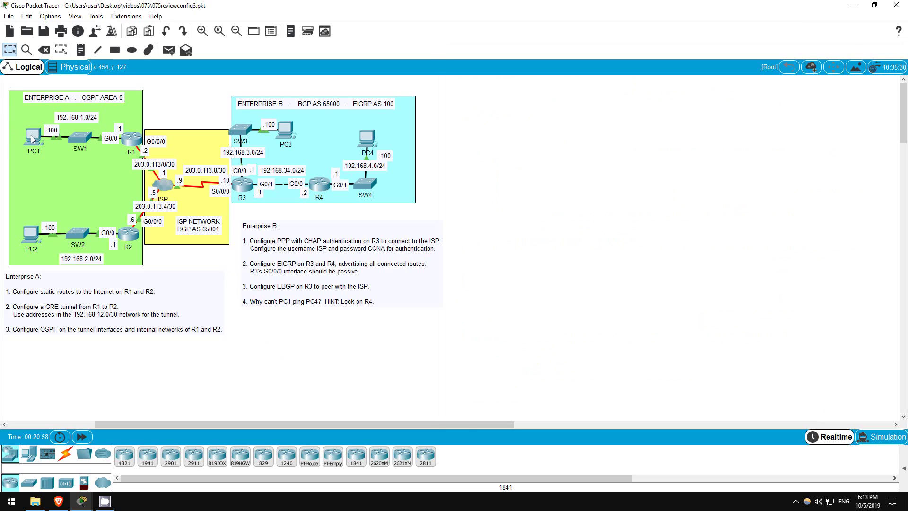
click(32, 138)
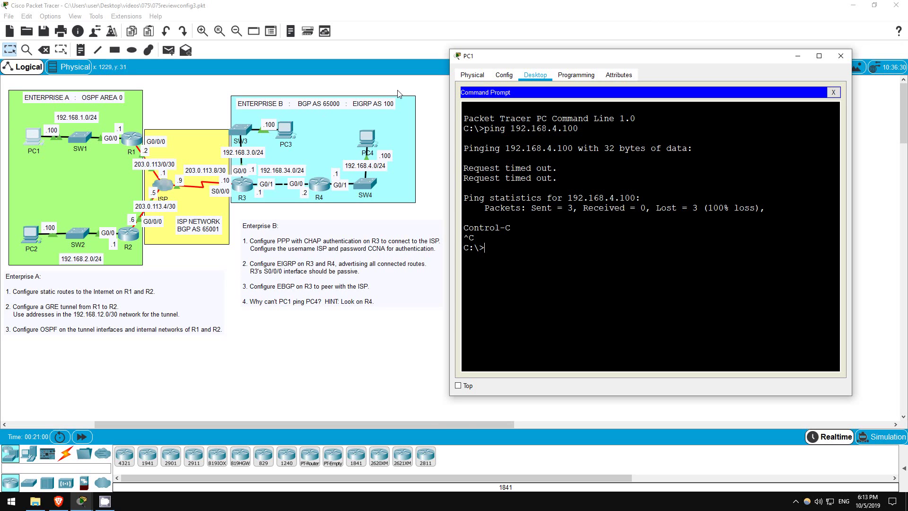
key(Up)
key(Return)
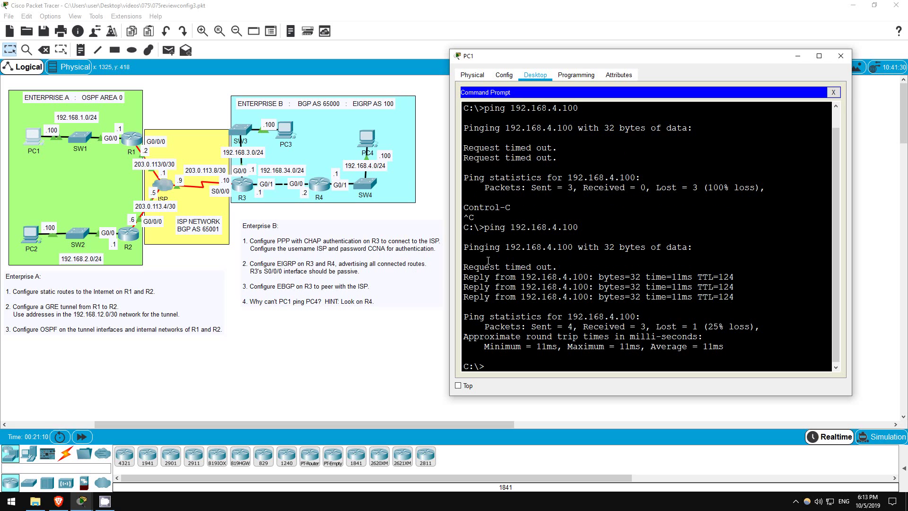
drag(464, 276, 734, 298)
click(492, 365)
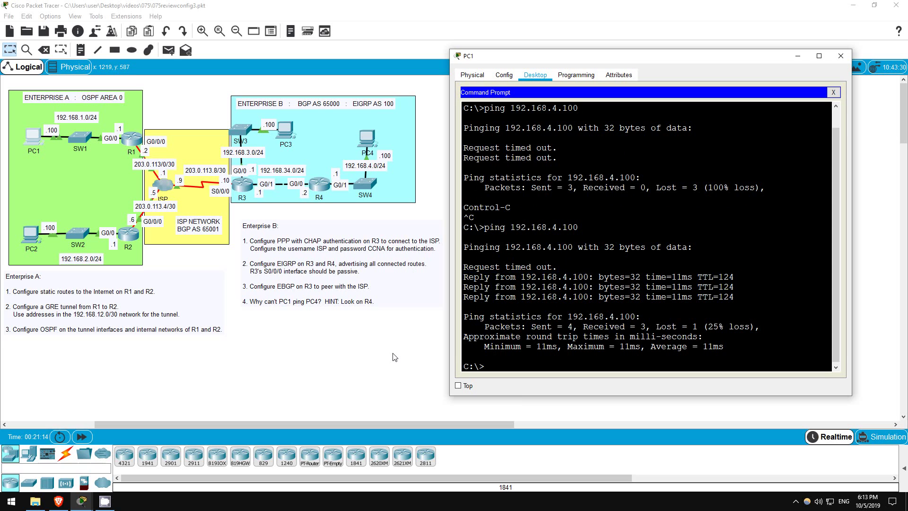